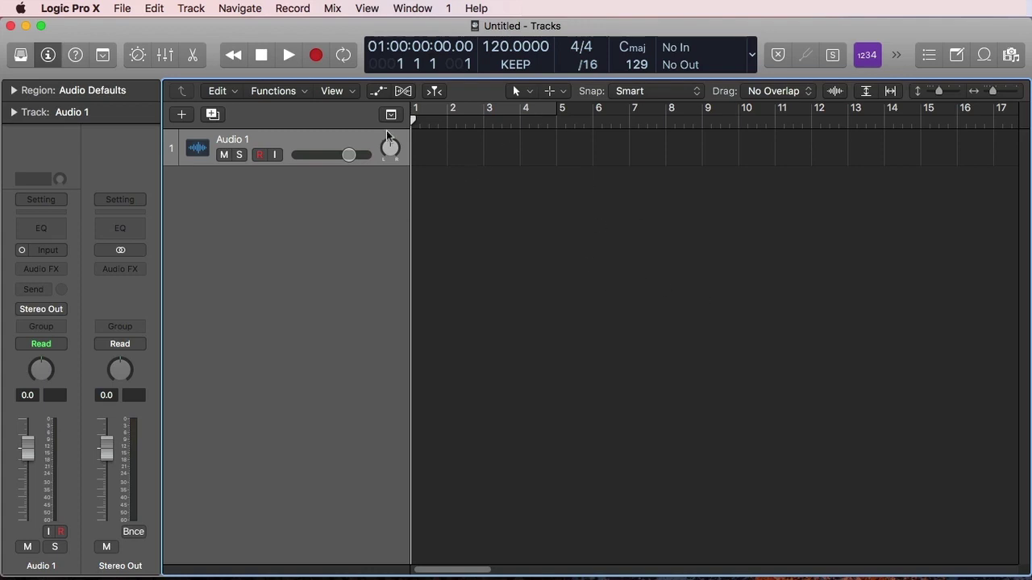
Open the Smart Tempo mode menu from the KEEP display in the LCD
{"action": "left_click", "coordinate": [515, 64]}
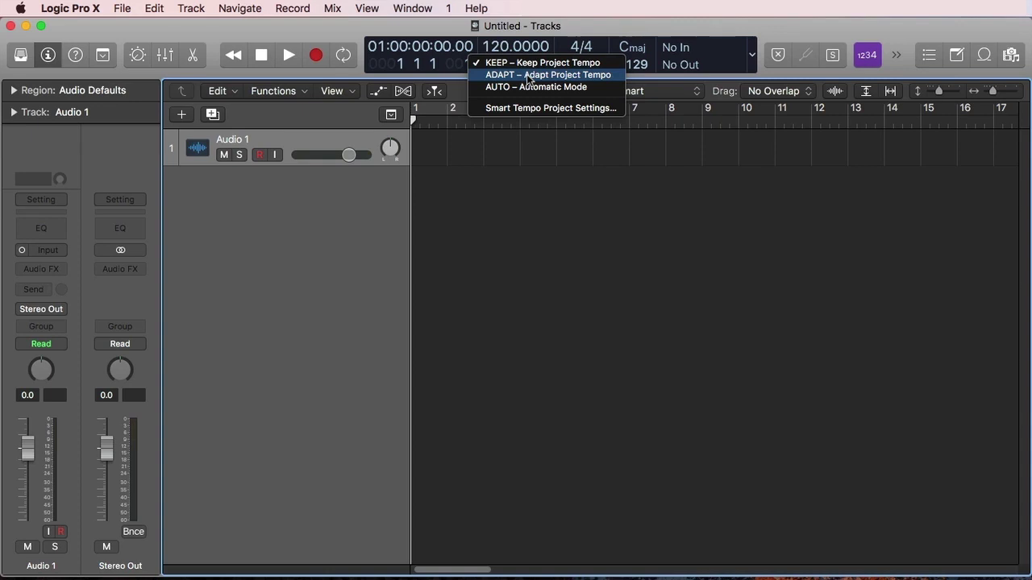
Set Smart Tempo to ADAPT, place the TAB 43 drum loop at bar 1, and turn cycle on
{"action": "left_click", "coordinate": [529, 74]}
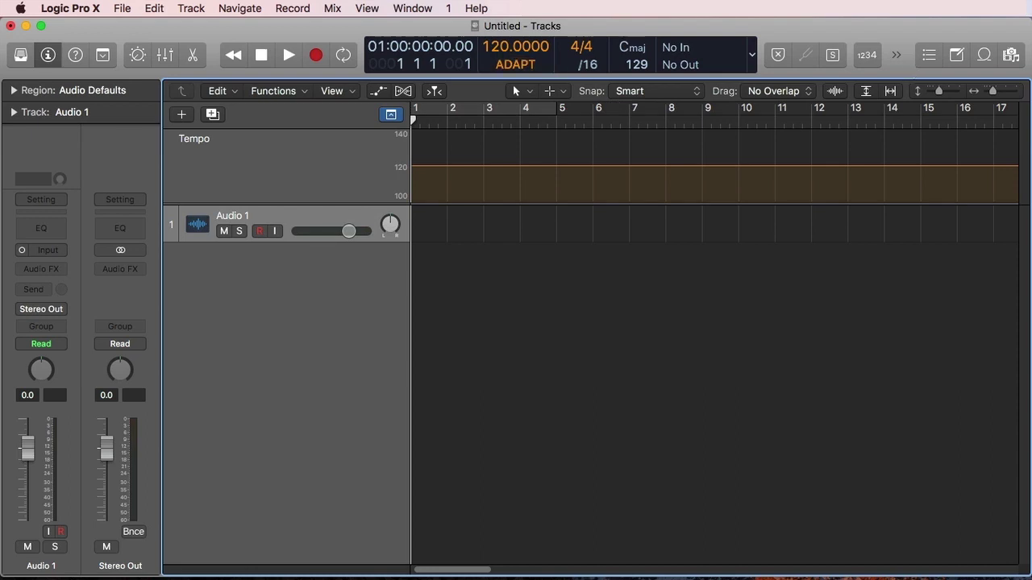
{"action": "key", "text": "super+Tab"}
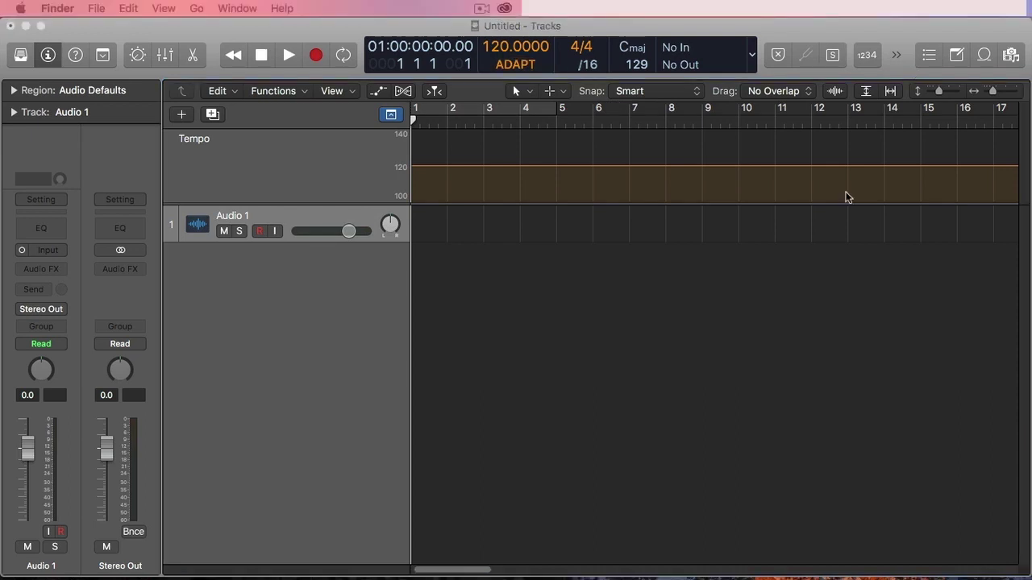
{"action": "left_click_drag", "start_coordinate": [846, 196], "coordinate": [417, 227]}
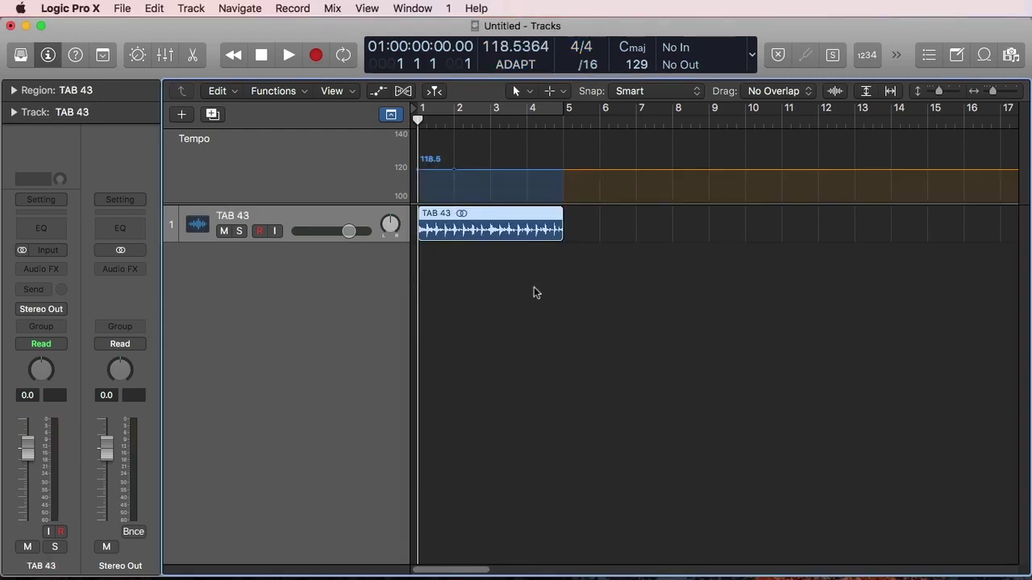
{"action": "key", "text": "c"}
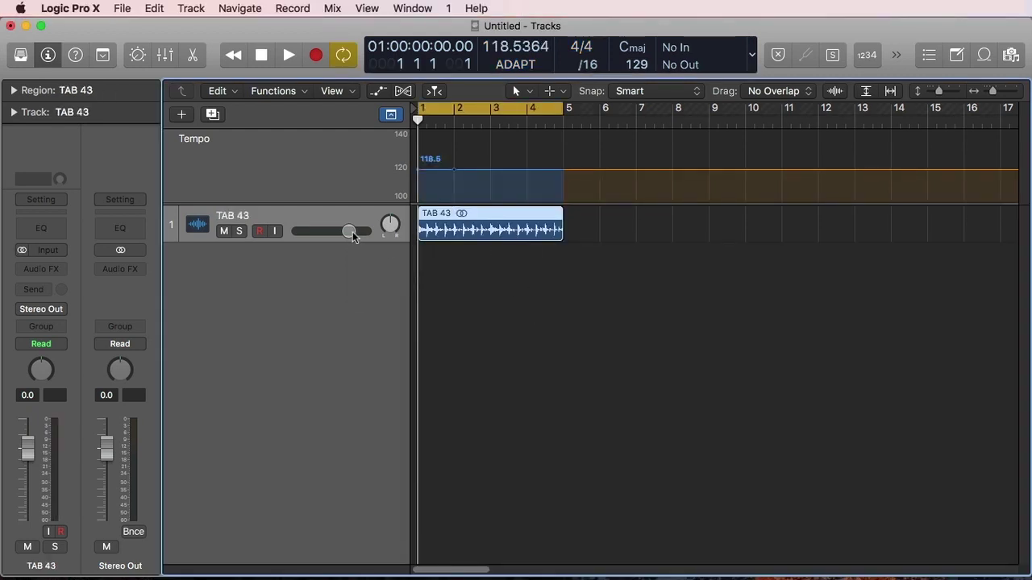
Lower the track to -9.2 dB, return Smart Tempo to KEEP, and open TAB 43's tempo editor
{"action": "left_click_drag", "start_coordinate": [348, 232], "coordinate": [325, 231]}
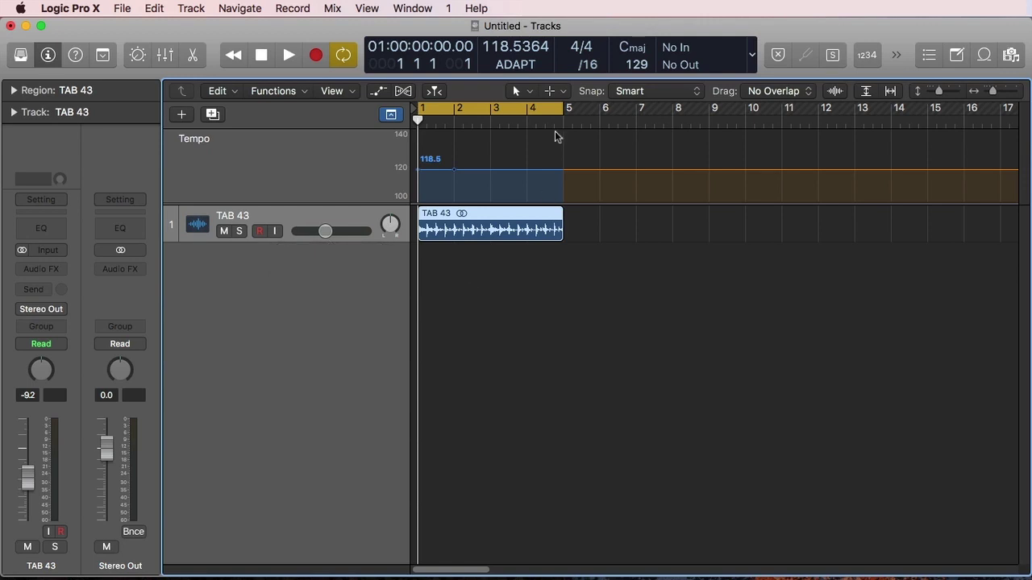
{"action": "left_click", "coordinate": [516, 67]}
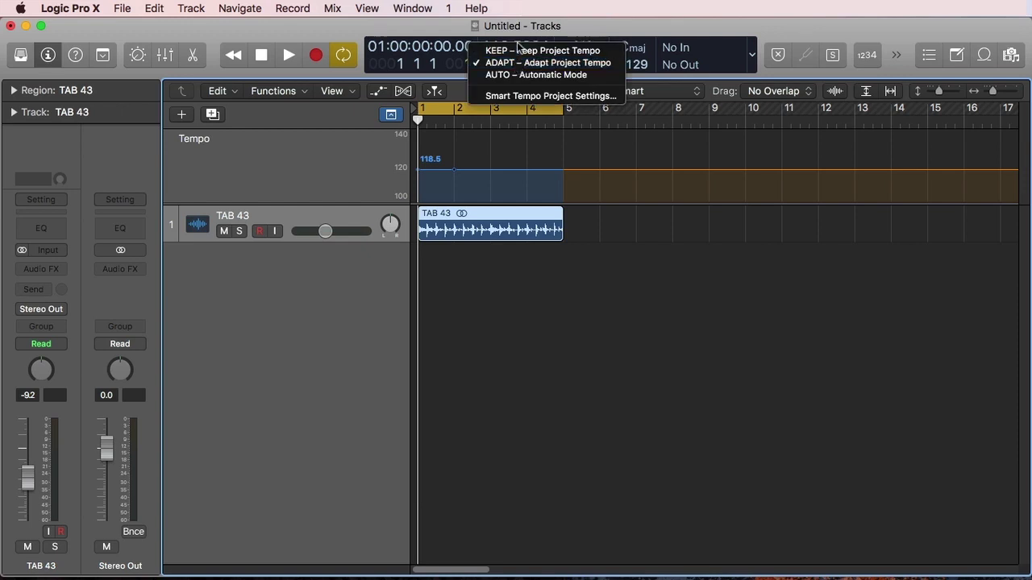
{"action": "left_click", "coordinate": [517, 49]}
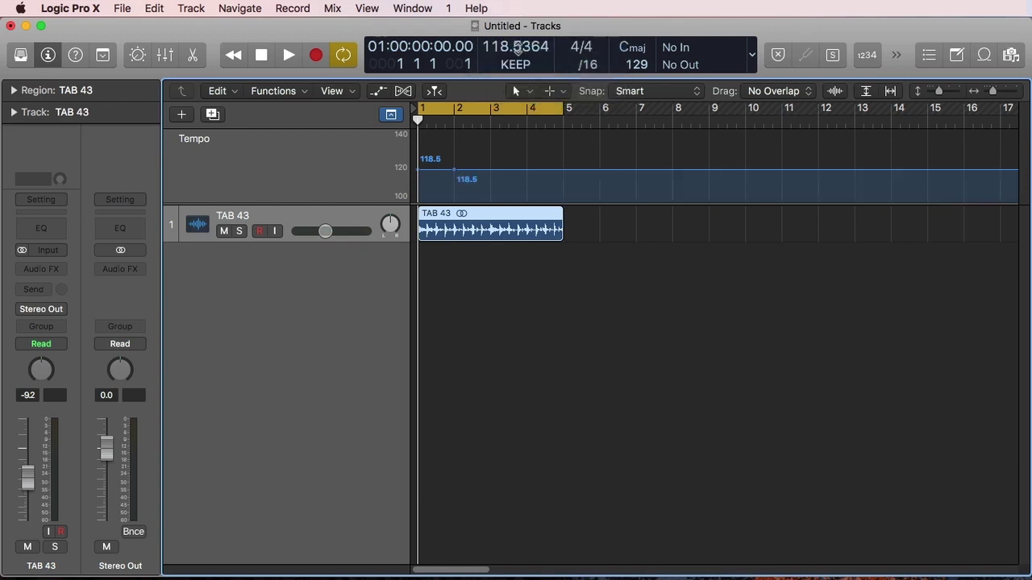
{"action": "double_click", "coordinate": [516, 210]}
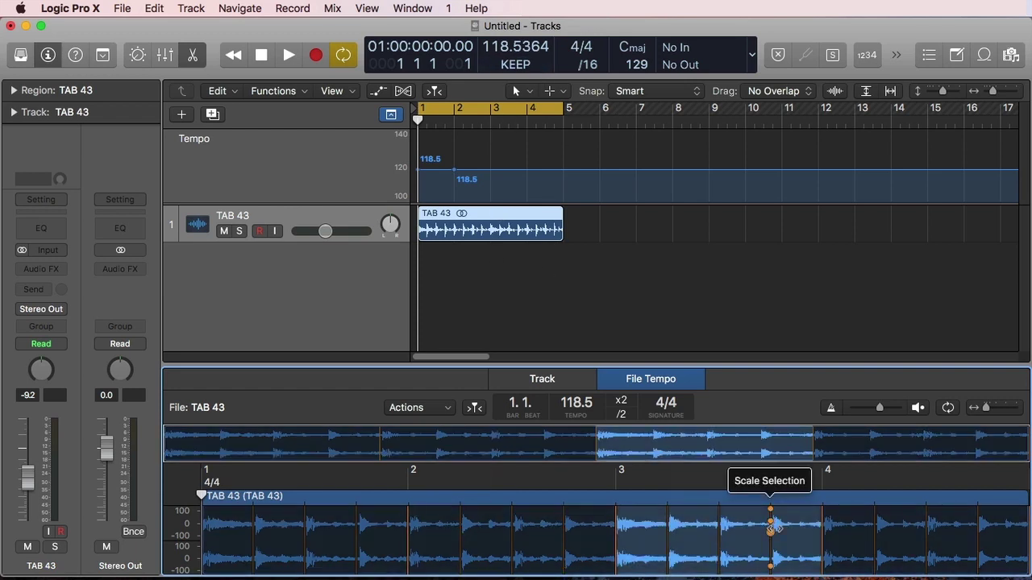
Add a beat marker between bars 2 and 3 in the TAB 43 waveform and select it
{"action": "left_click", "coordinate": [545, 492]}
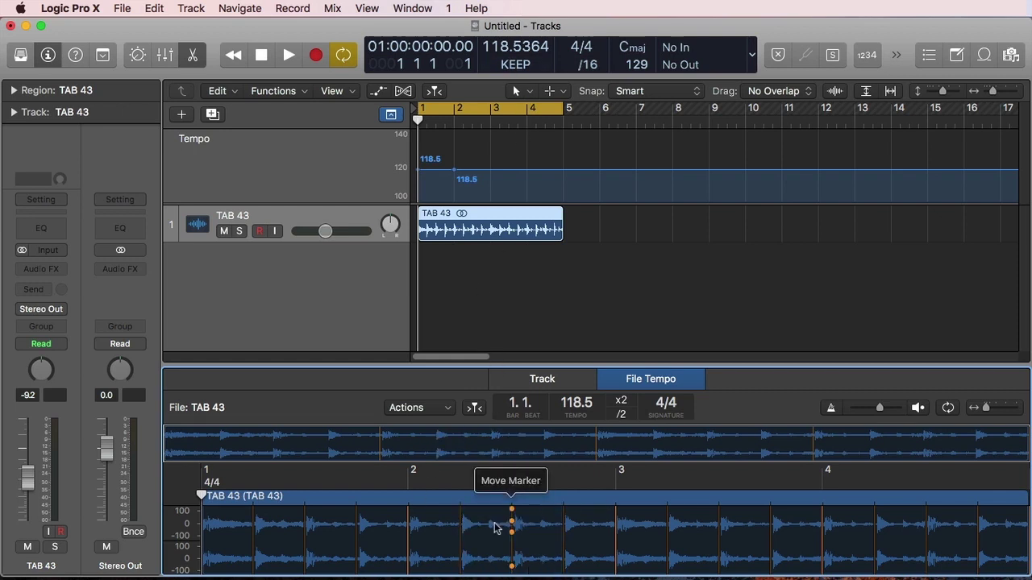
{"action": "left_click", "coordinate": [563, 520]}
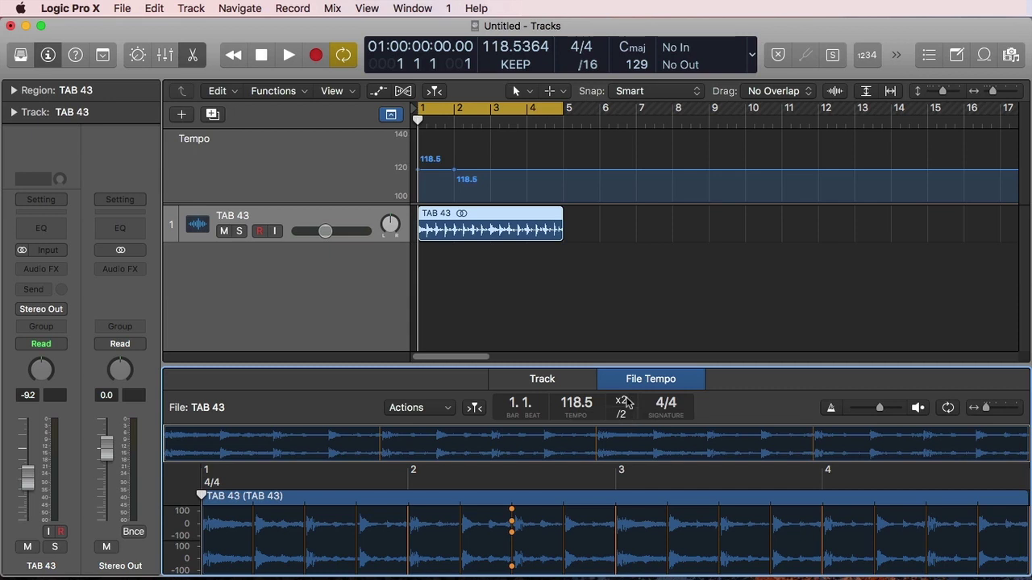
Double the TAB 43 file tempo to 237.1, then halve it back to 118.5
{"action": "left_click", "coordinate": [627, 403]}
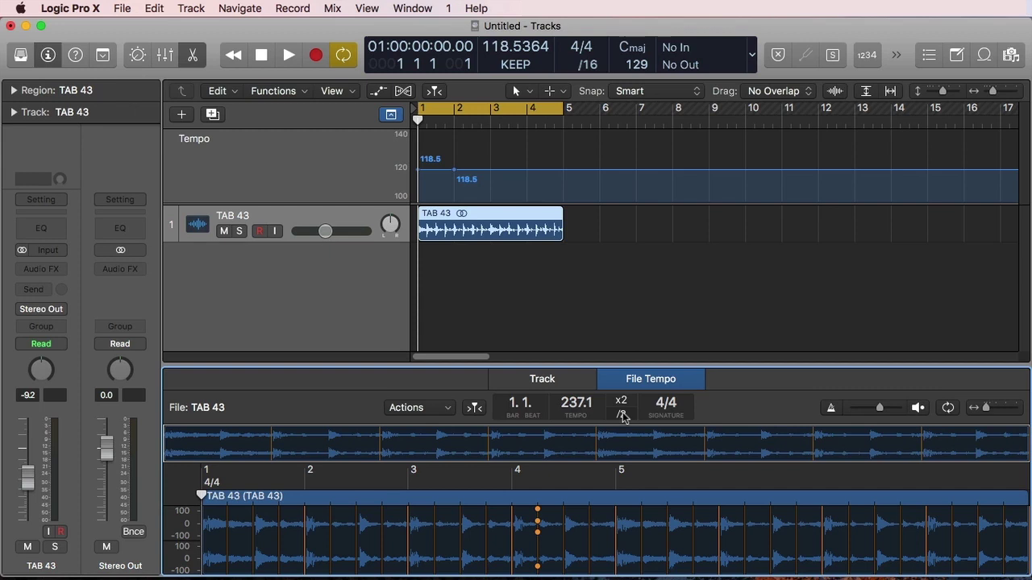
{"action": "left_click", "coordinate": [621, 414]}
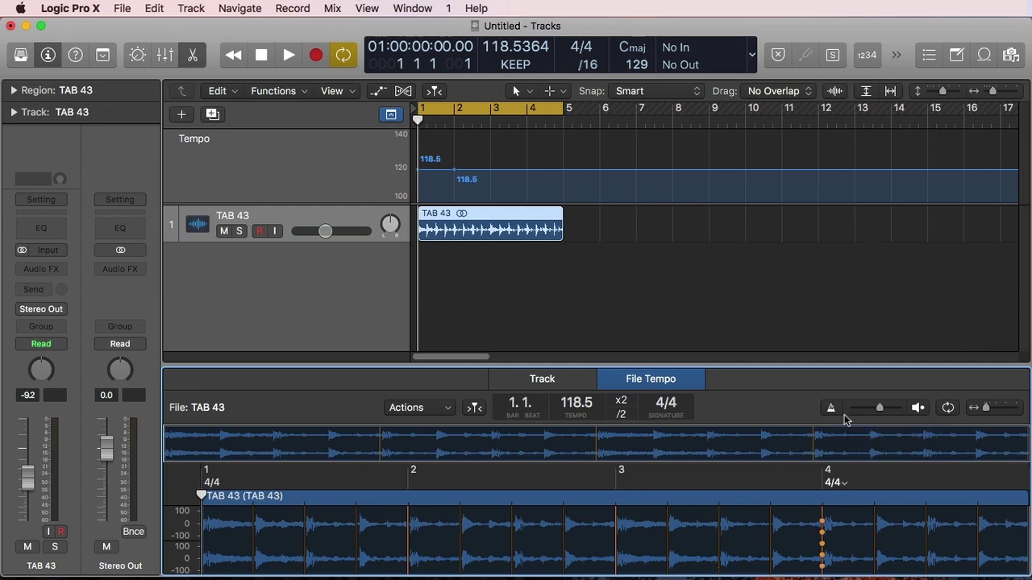
Turn on Cycle and Metronome in the editor, lower the click level, and briefly audition TAB 43
{"action": "left_click", "coordinate": [947, 408]}
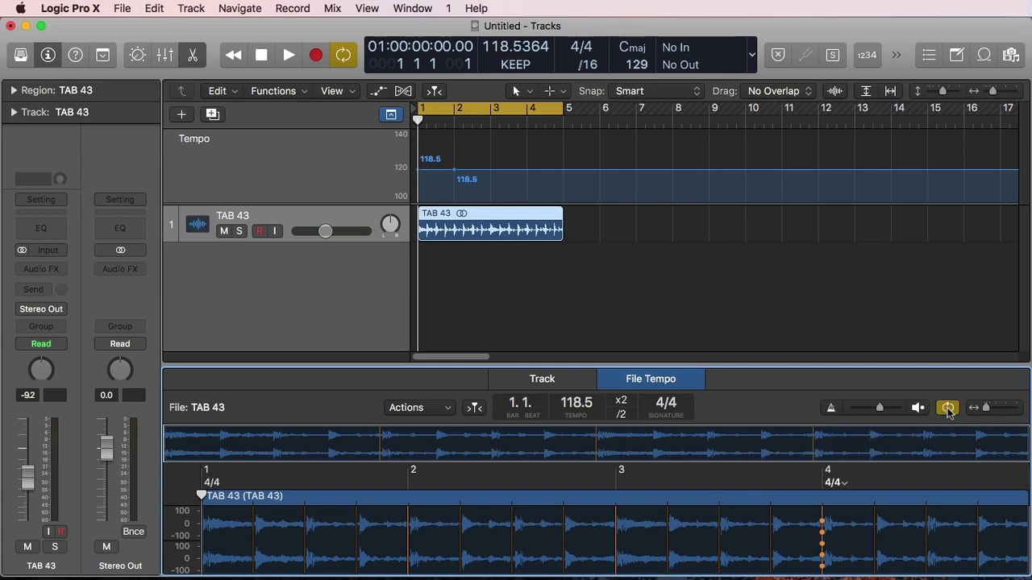
{"action": "left_click", "coordinate": [830, 408]}
{"action": "left_click_drag", "start_coordinate": [879, 409], "coordinate": [867, 408]}
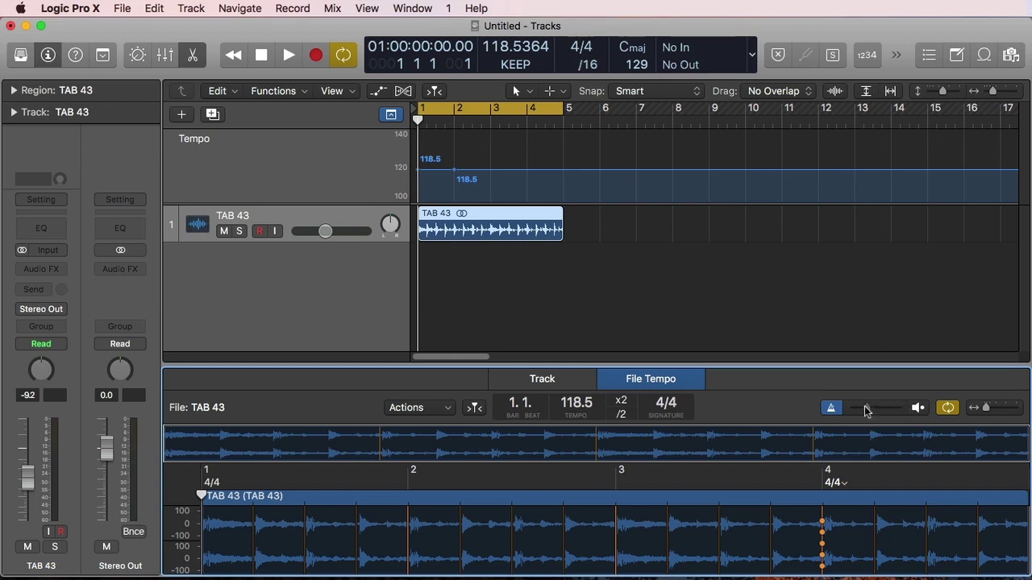
{"action": "left_click", "coordinate": [919, 409]}
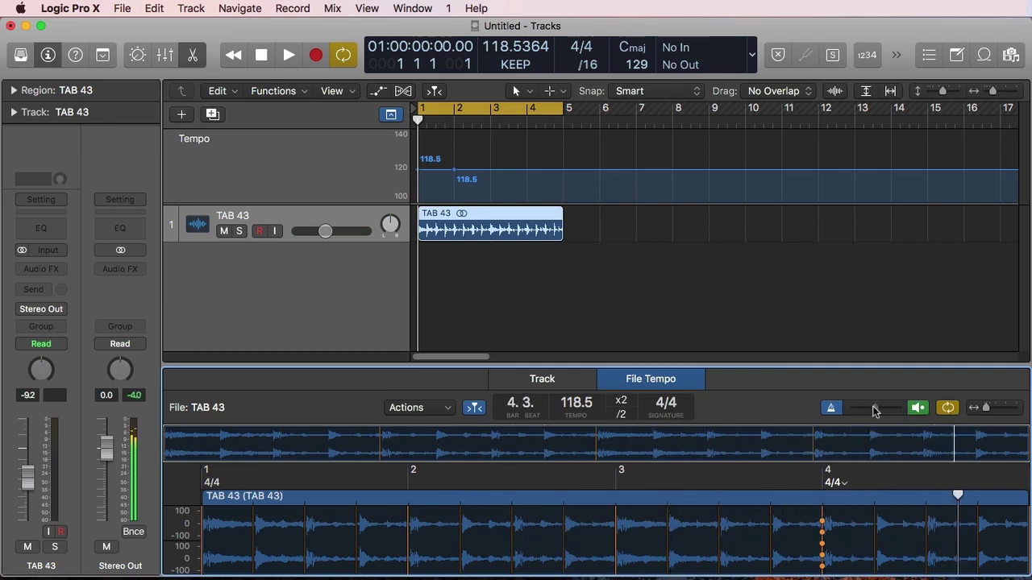
{"action": "left_click_drag", "start_coordinate": [876, 411], "coordinate": [870, 411]}
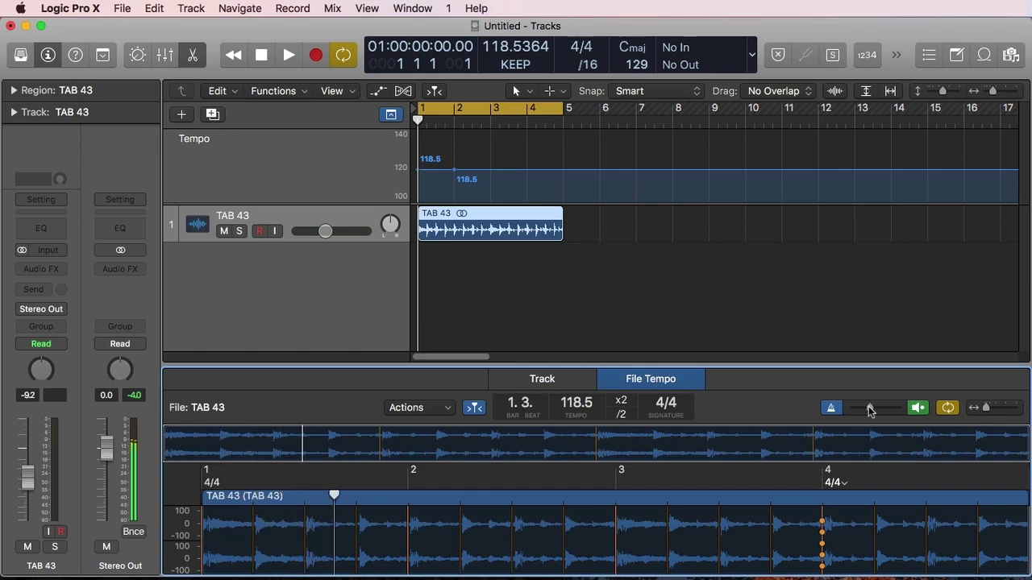
{"action": "left_click", "coordinate": [920, 409]}
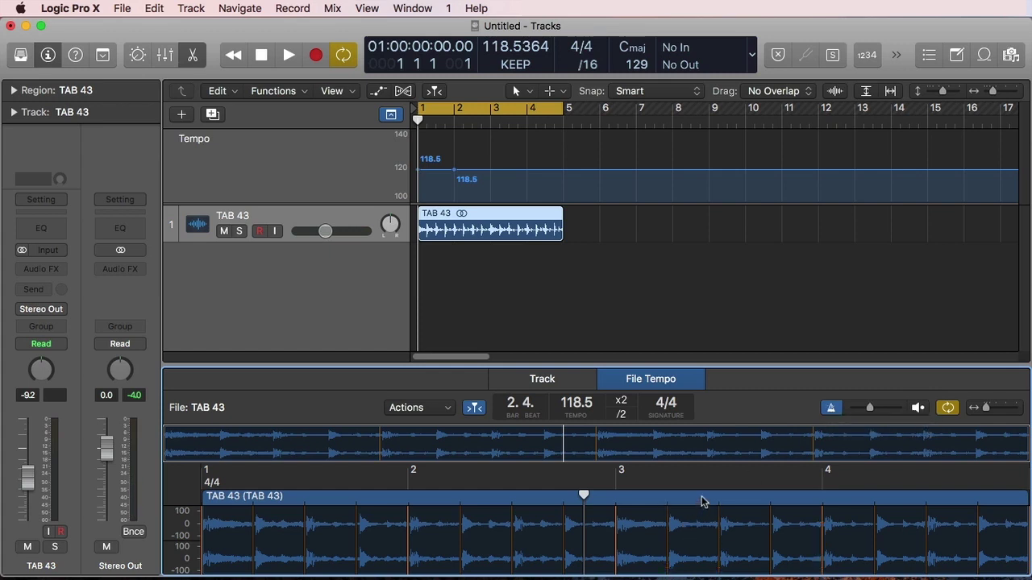
Browse the tempo Actions list without applying any, then switch to Finder
{"action": "left_click", "coordinate": [443, 411]}
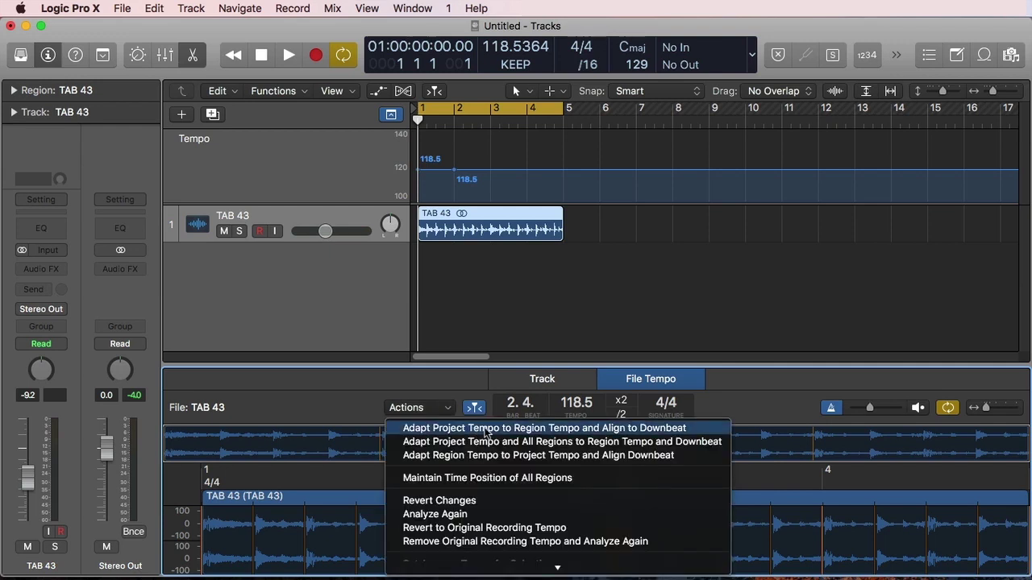
{"action": "scroll", "coordinate": [605, 532], "scroll_direction": "down", "scroll_amount": 2}
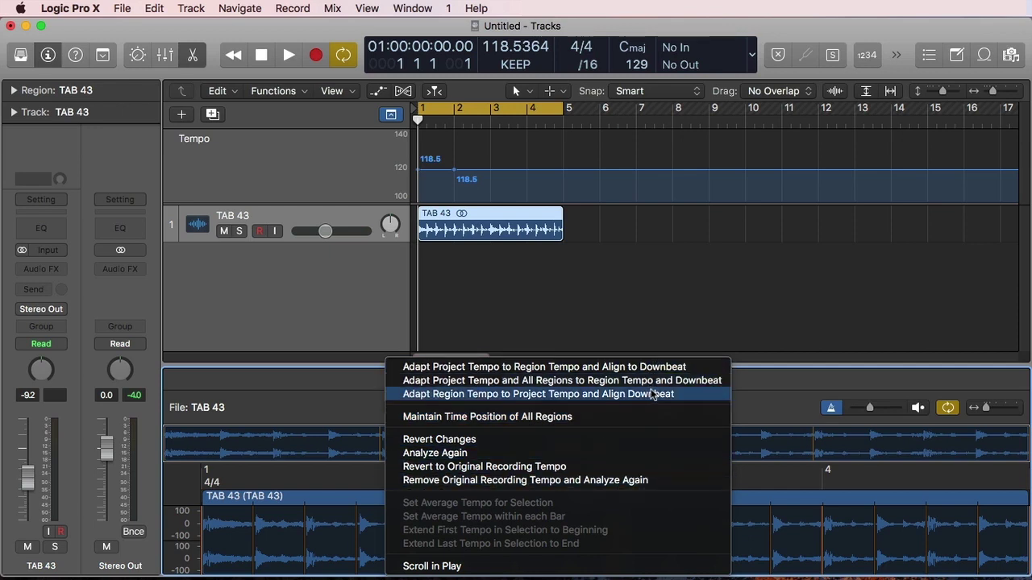
{"action": "left_click", "coordinate": [760, 384]}
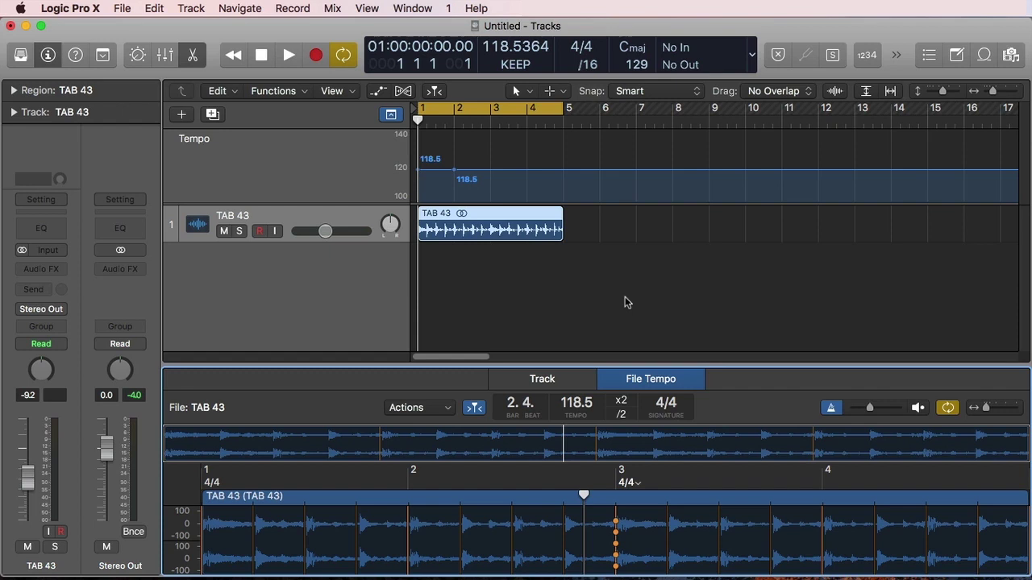
{"action": "key", "text": "super+Tab"}
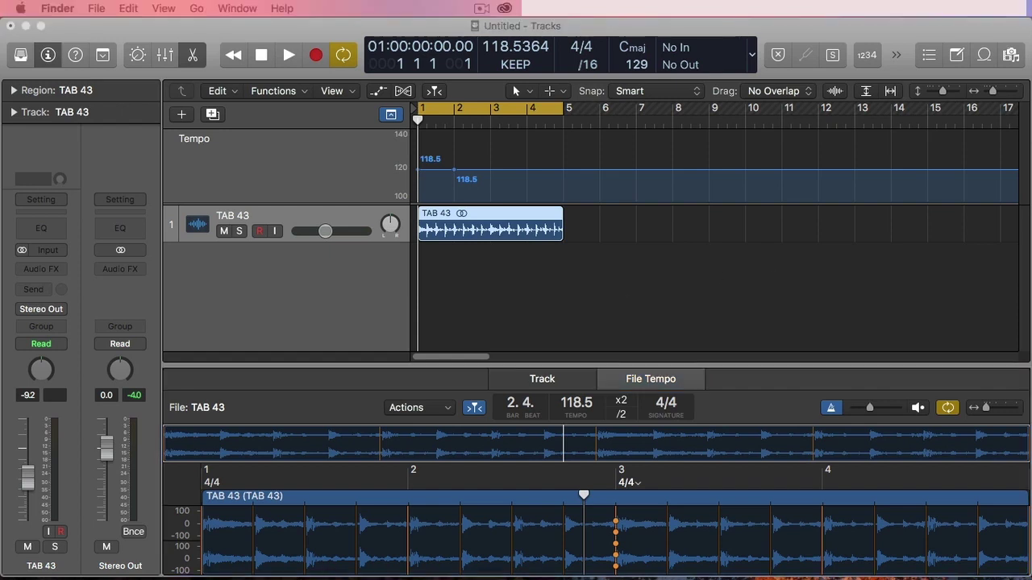
Add the guitar loop below TAB 43, then delete its region and the empty track
{"action": "left_click_drag", "start_coordinate": [1028, 192], "coordinate": [419, 259]}
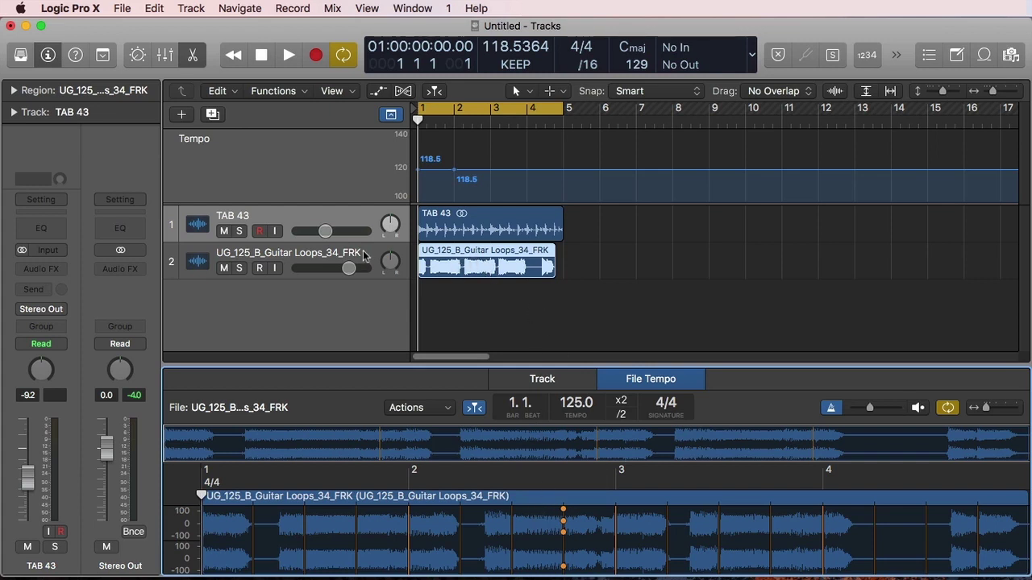
{"action": "key", "text": "Delete"}
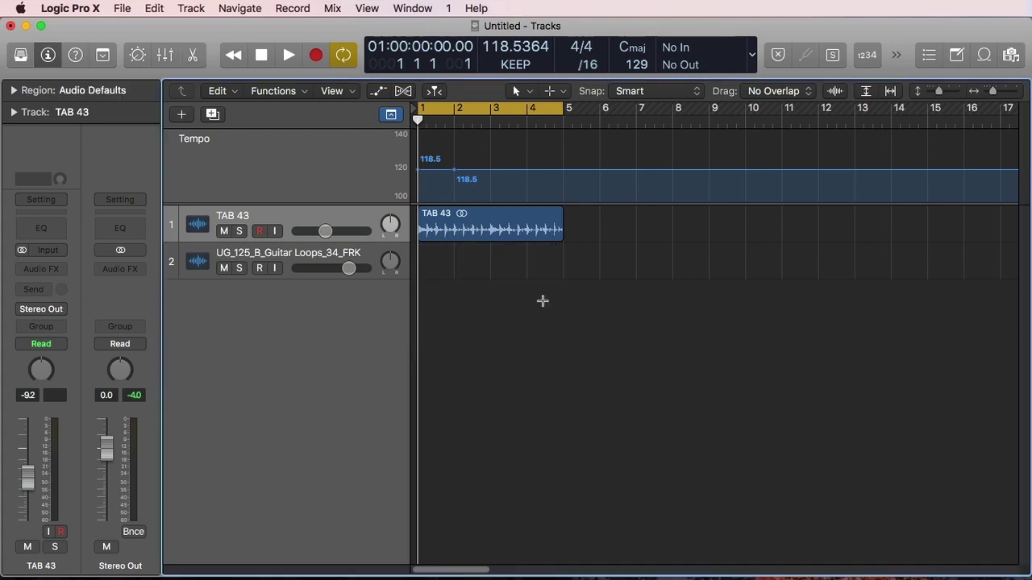
{"action": "left_click", "coordinate": [366, 259]}
{"action": "key", "text": "super+BackSpace"}
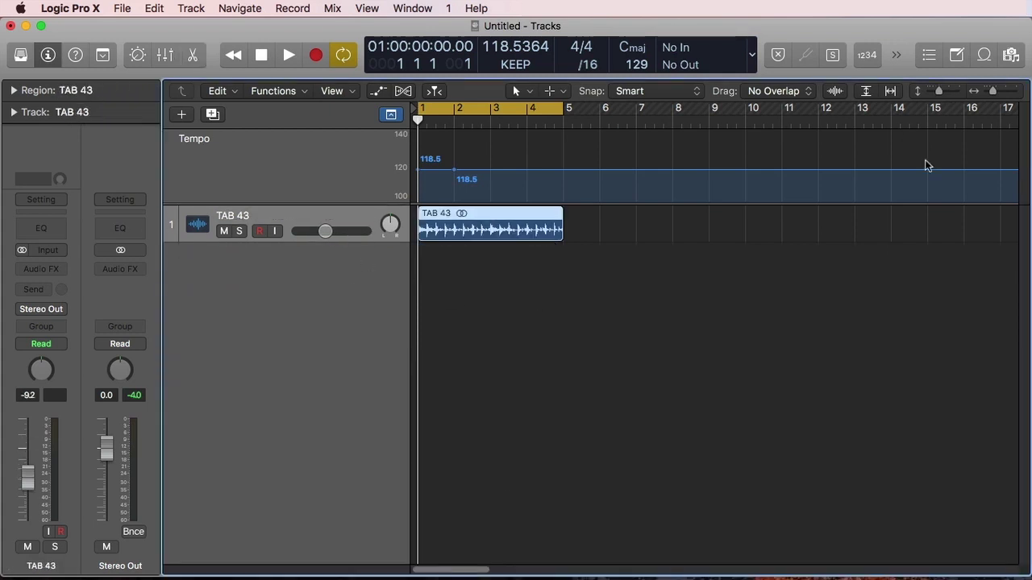
Re-import the UG_125_B guitar loop at bar 1 and view tempos in the File Tempo editor
{"action": "key", "text": "super+Tab"}
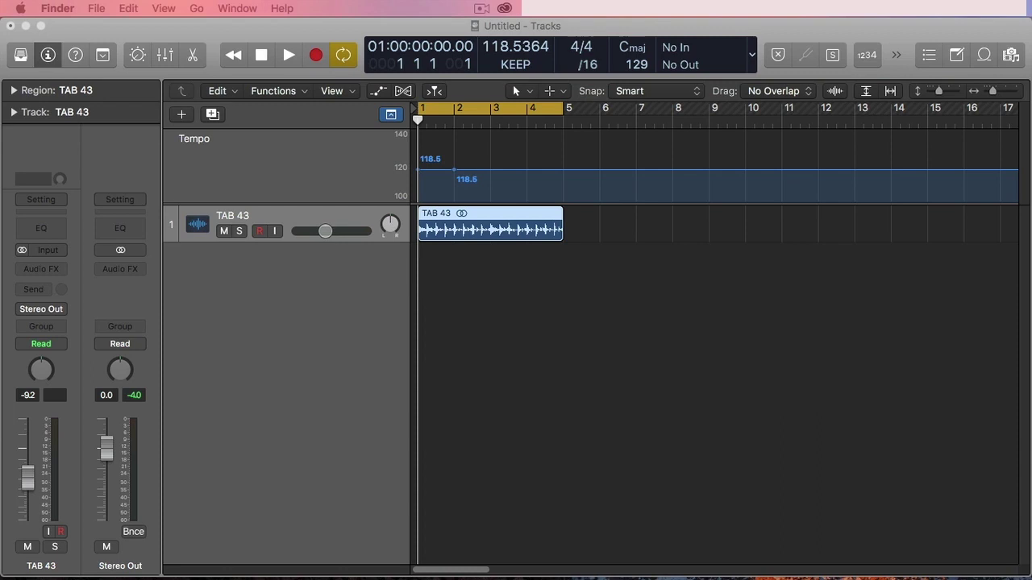
{"action": "left_click_drag", "start_coordinate": [1031, 306], "coordinate": [459, 254]}
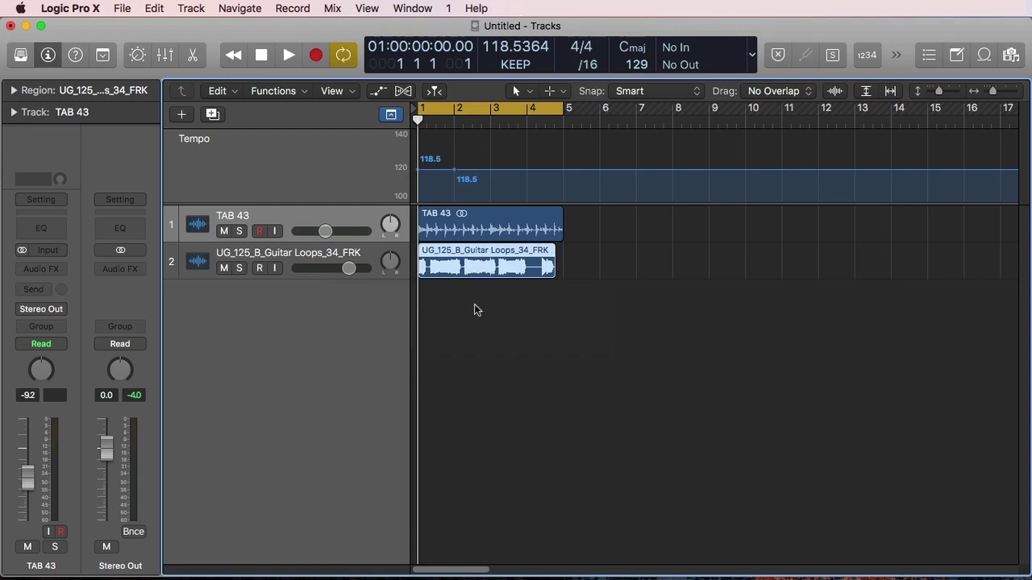
{"action": "double_click", "coordinate": [481, 252]}
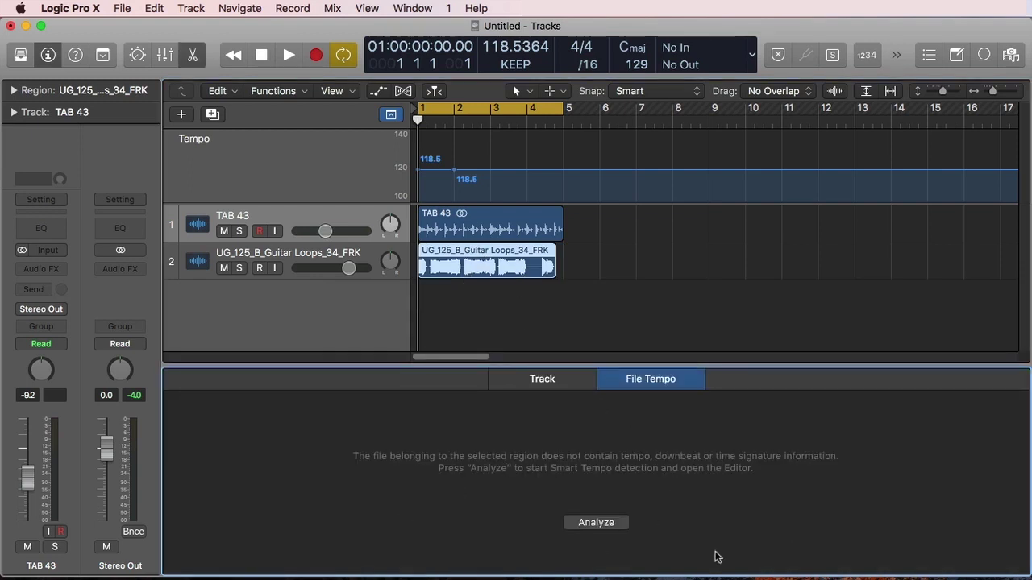
{"action": "left_click", "coordinate": [489, 227]}
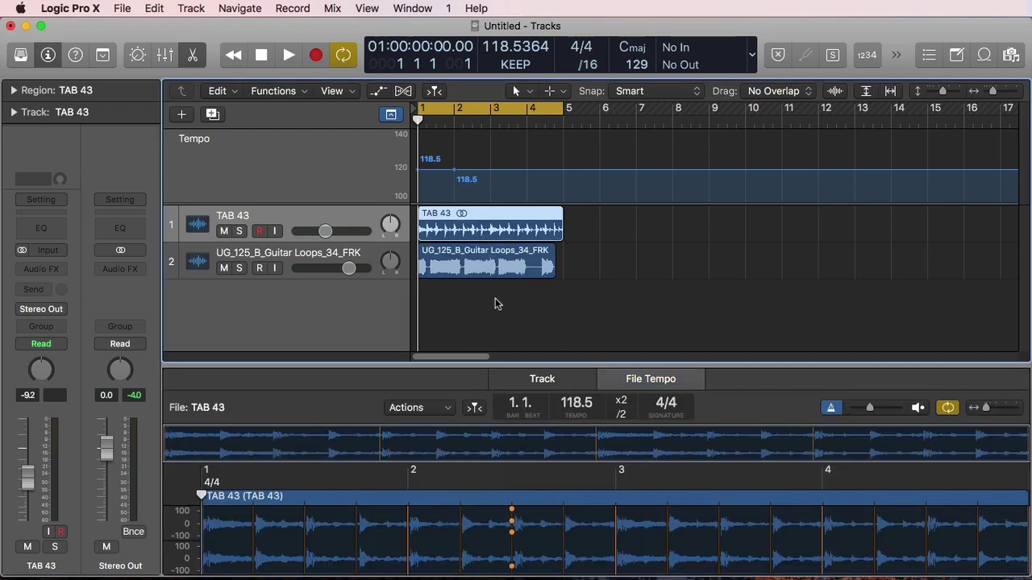
Analyze the UG_125_B guitar loop at 125.0, lower its track volume, and preview it
{"action": "left_click", "coordinate": [495, 267]}
{"action": "left_click", "coordinate": [610, 524]}
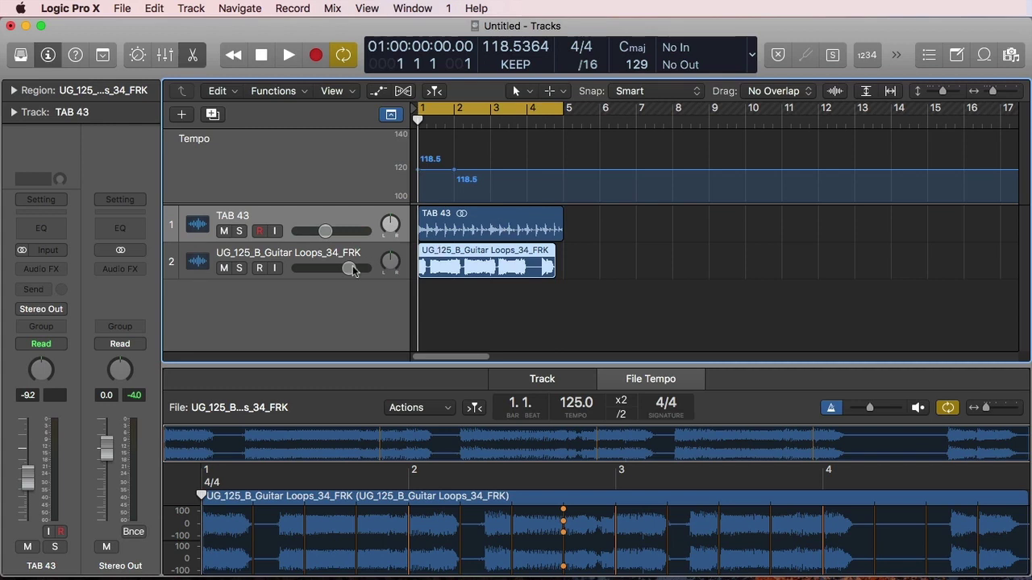
{"action": "left_click_drag", "start_coordinate": [352, 271], "coordinate": [324, 271]}
{"action": "left_click", "coordinate": [918, 407]}
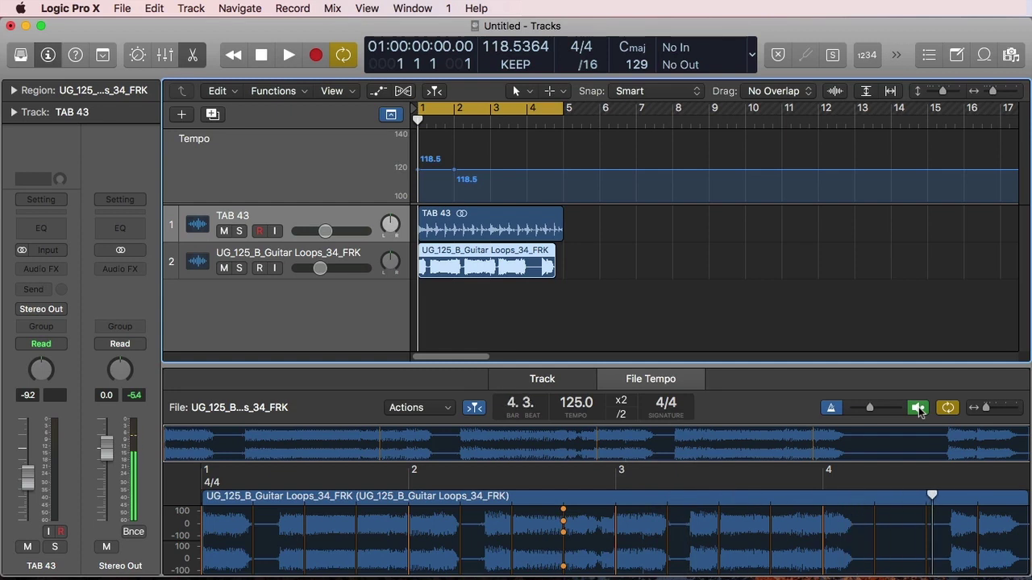
{"action": "left_click", "coordinate": [920, 410]}
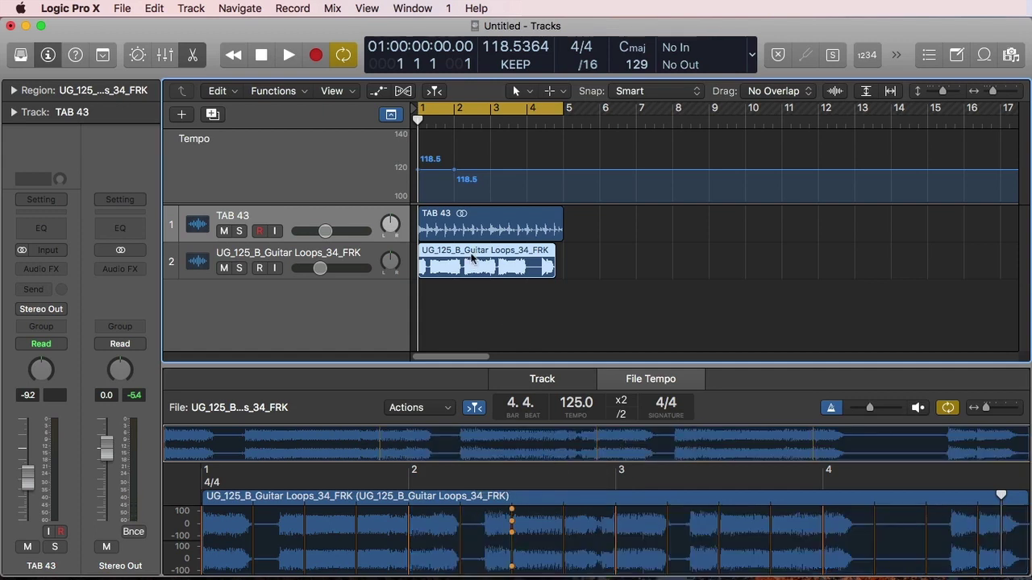
Adapt the guitar loop to project tempo with downbeat aligned, and pan its track to -64
{"action": "left_click", "coordinate": [440, 410]}
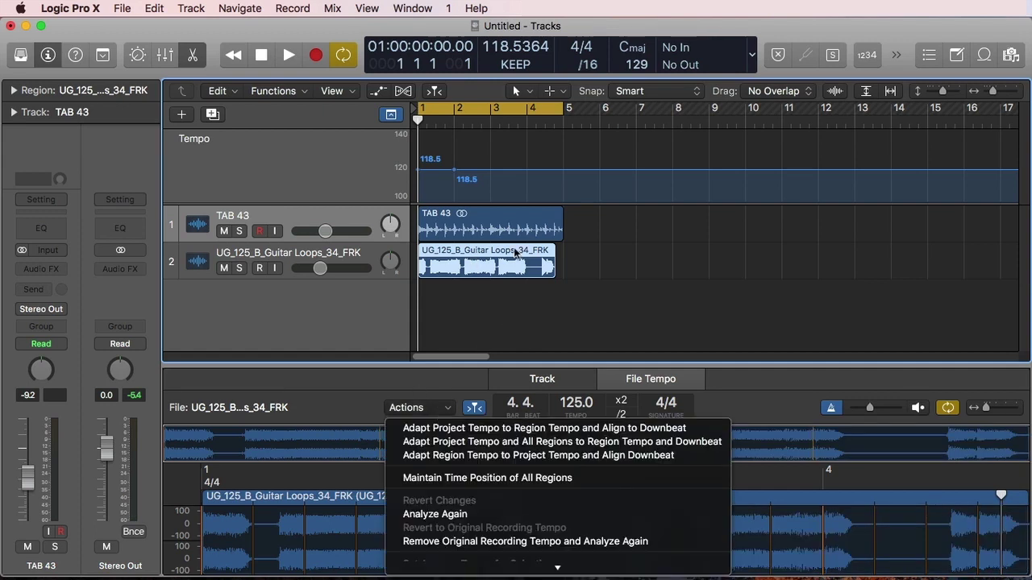
{"action": "left_click", "coordinate": [606, 459]}
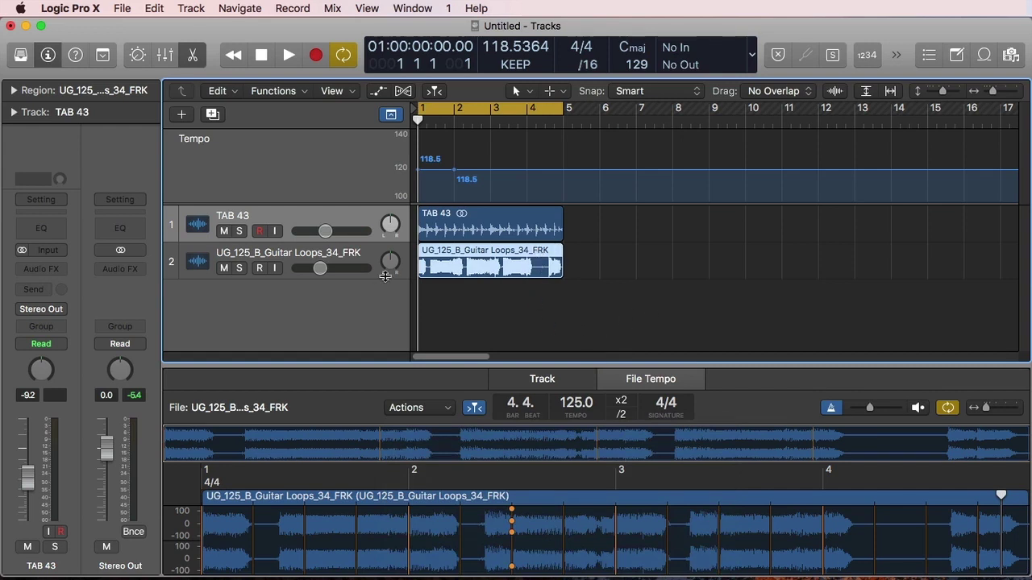
{"action": "left_click_drag", "start_coordinate": [385, 267], "coordinate": [462, 315]}
{"action": "left_click", "coordinate": [476, 310]}
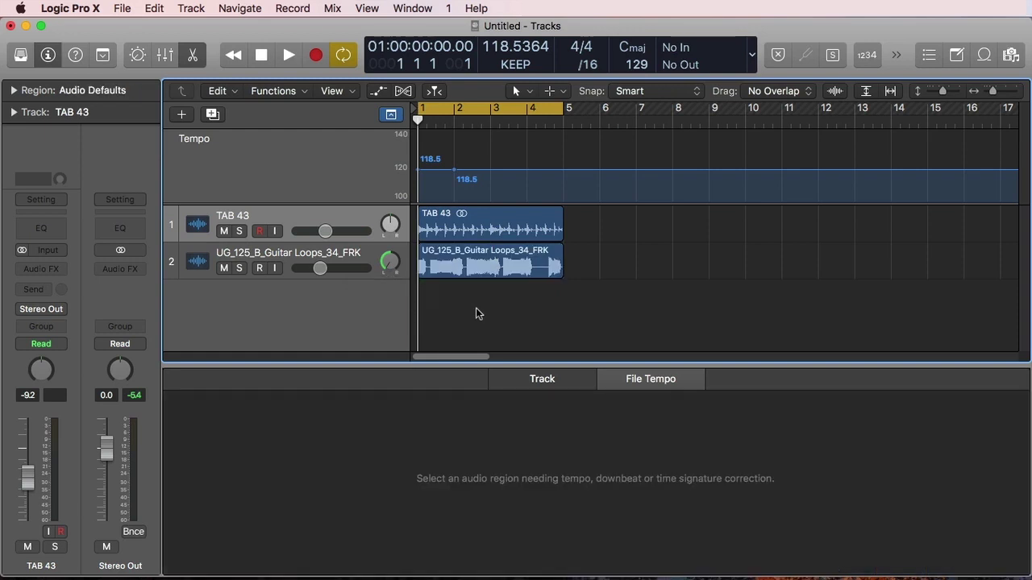
Play the project through once, then add the UG_120_A guitar loop from Finder as a third track
{"action": "key", "text": "space"}
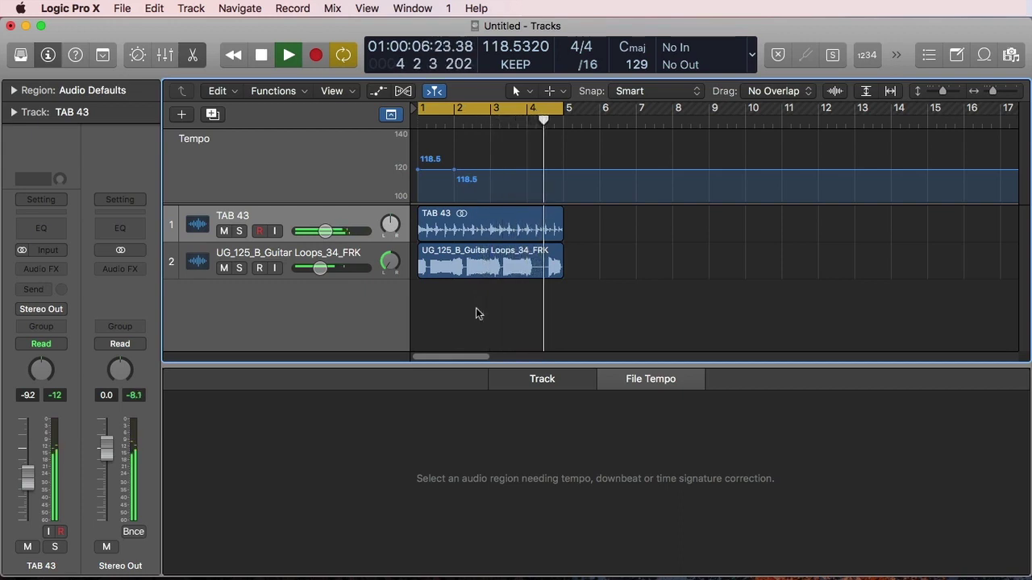
{"action": "key", "text": "space"}
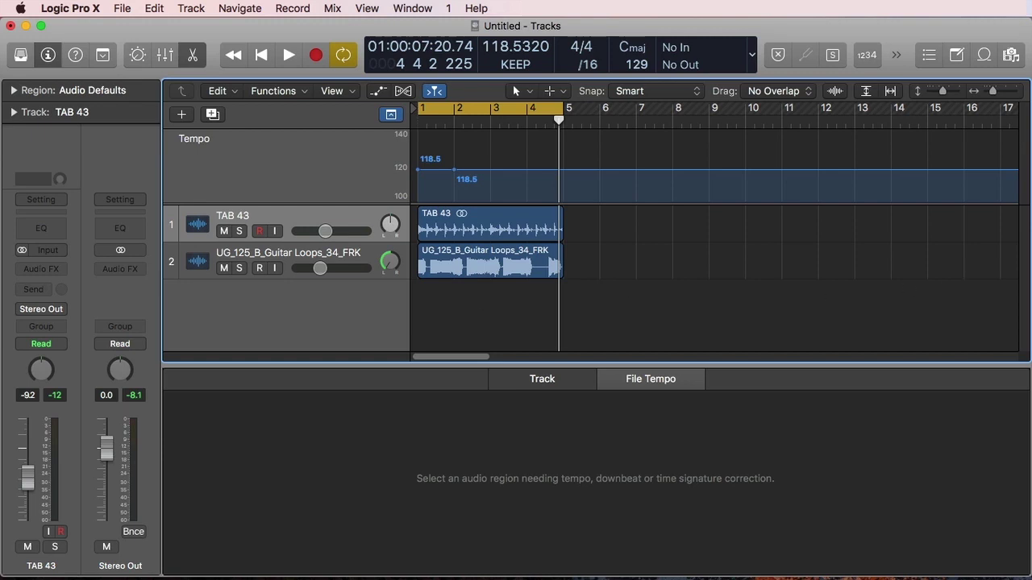
{"action": "key", "text": "super+Tab"}
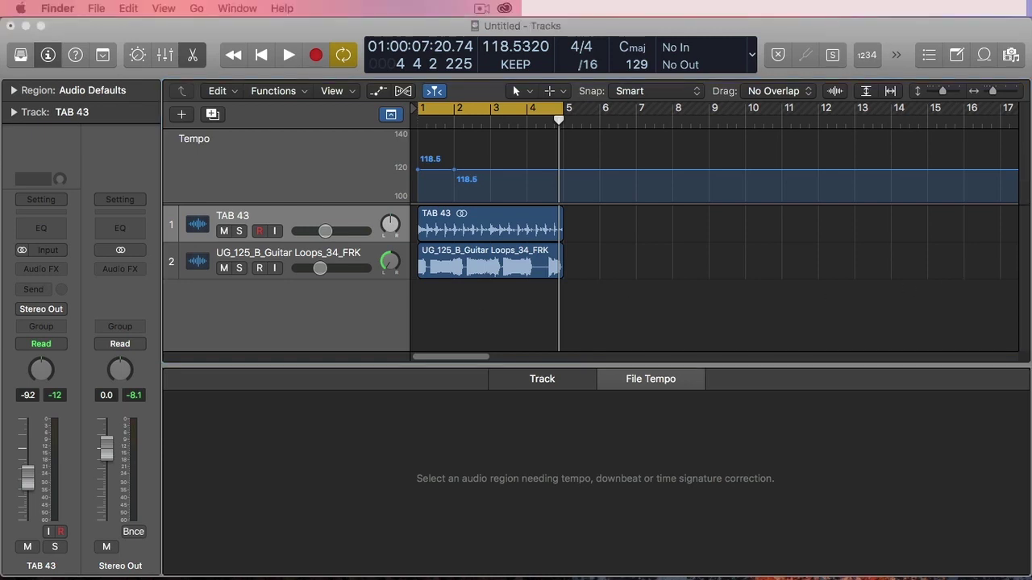
{"action": "left_click_drag", "start_coordinate": [1028, 322], "coordinate": [421, 306]}
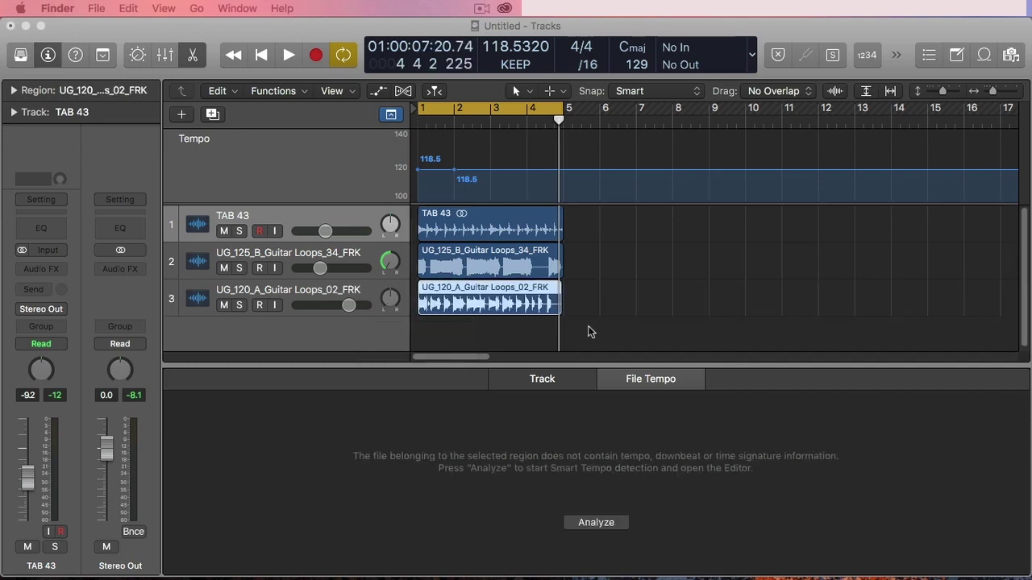
Analyze the UG_120_A loop at 120.0 and adapt it to project tempo, aligning the downbeat
{"action": "left_click", "coordinate": [355, 292]}
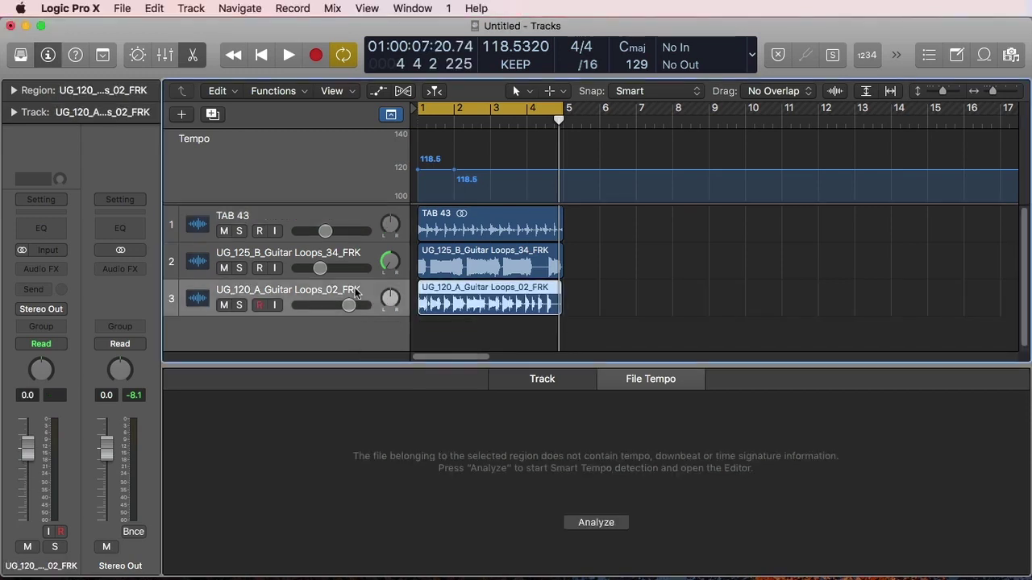
{"action": "left_click", "coordinate": [546, 333]}
{"action": "key", "text": "z"}
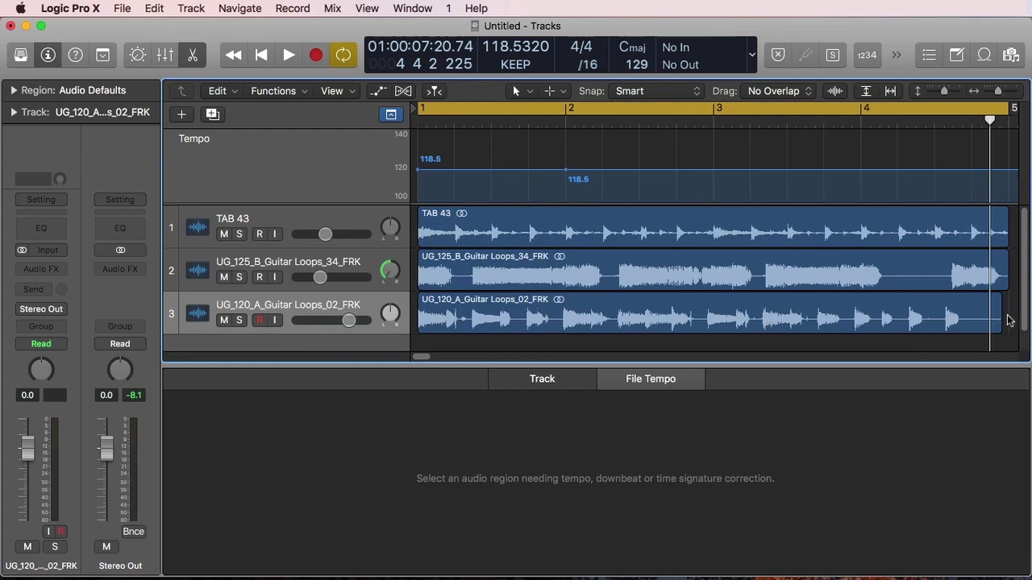
{"action": "left_click", "coordinate": [707, 307]}
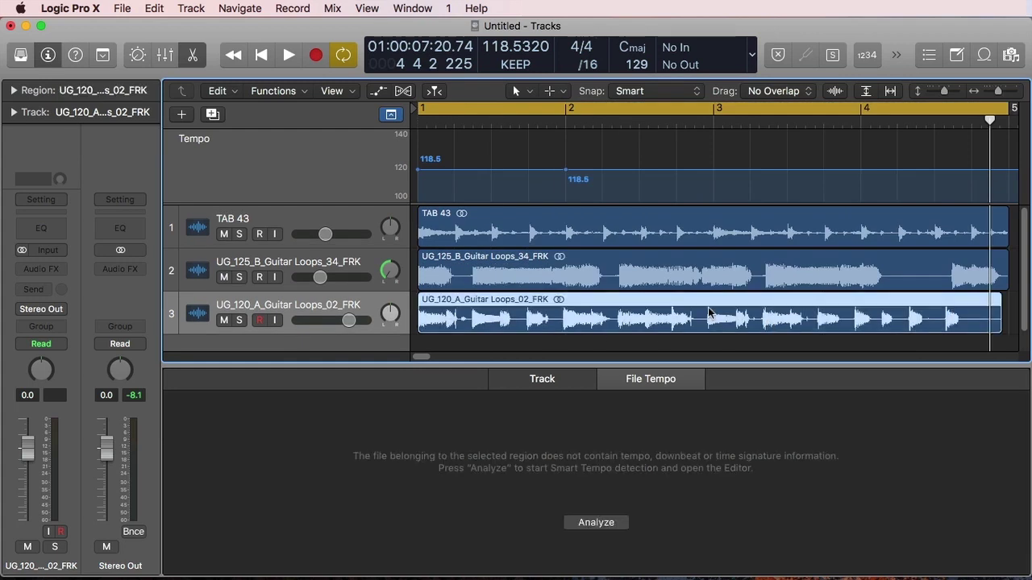
{"action": "left_click", "coordinate": [606, 521]}
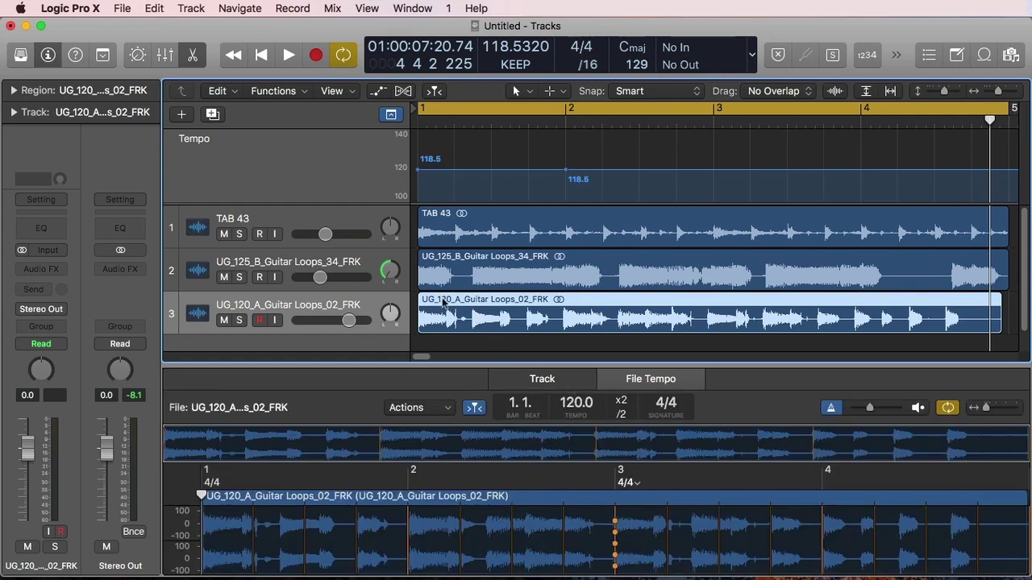
{"action": "left_click", "coordinate": [427, 407]}
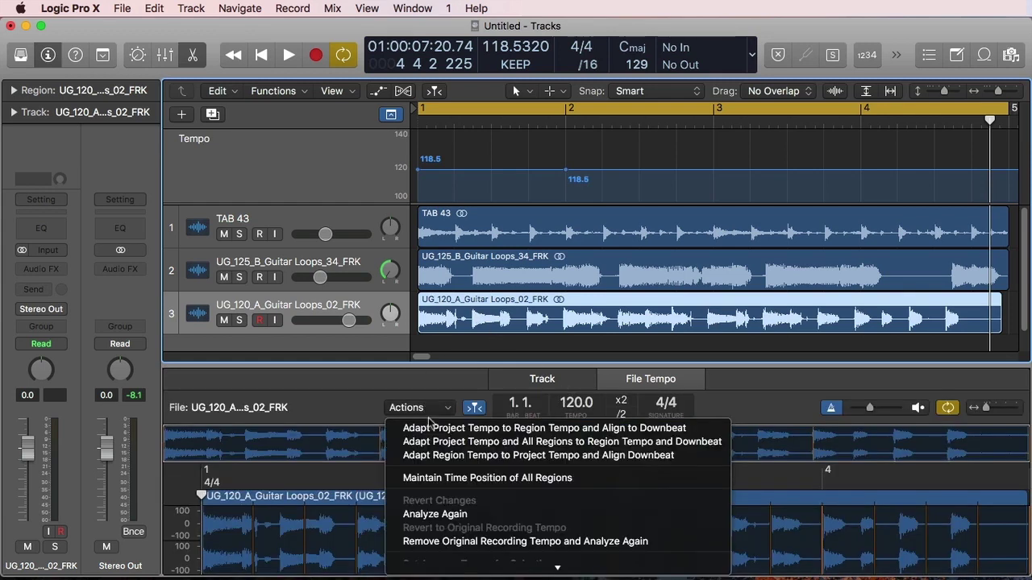
{"action": "left_click", "coordinate": [453, 456]}
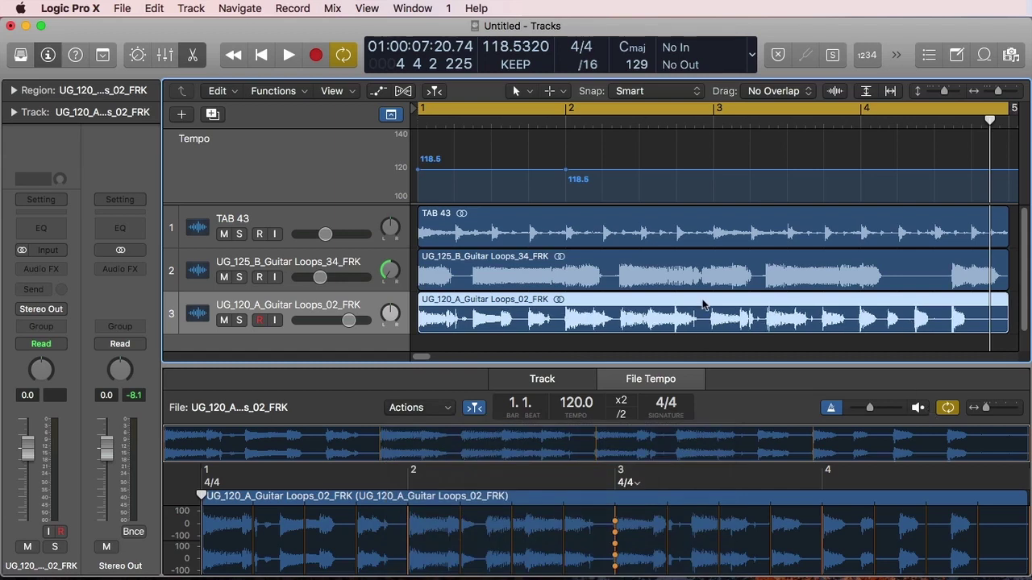
Mute track 2's guitar loop, then pan track 3 to +63 and lower it to -12.8 dB
{"action": "left_click", "coordinate": [225, 277]}
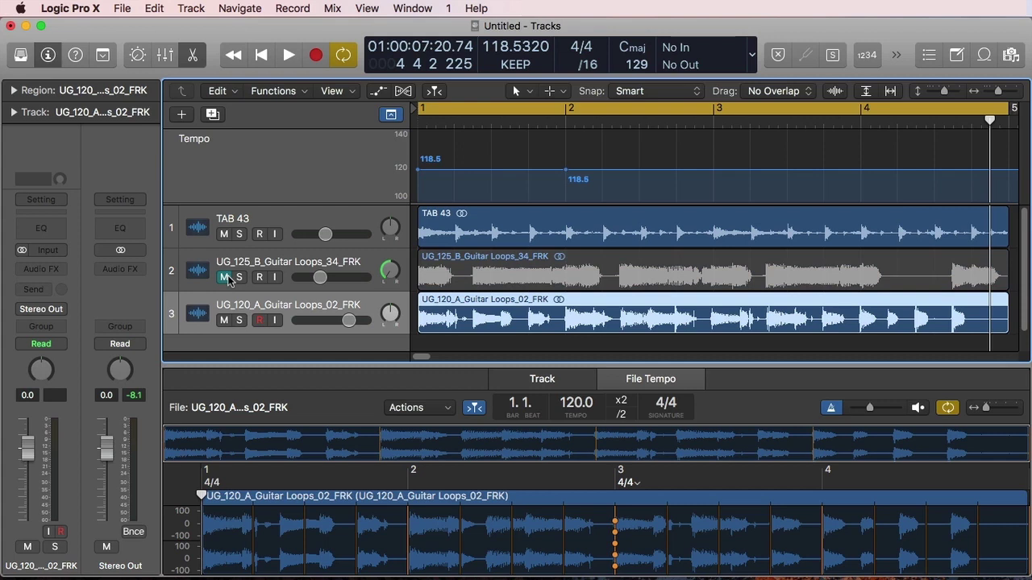
{"action": "left_click_drag", "start_coordinate": [390, 312], "coordinate": [390, 290]}
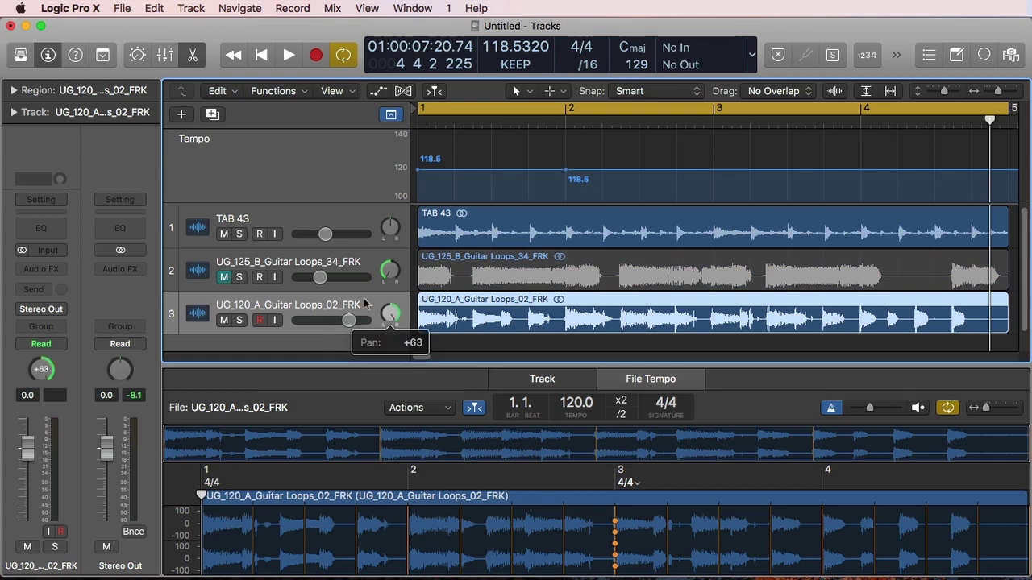
{"action": "left_click_drag", "start_coordinate": [349, 320], "coordinate": [320, 320]}
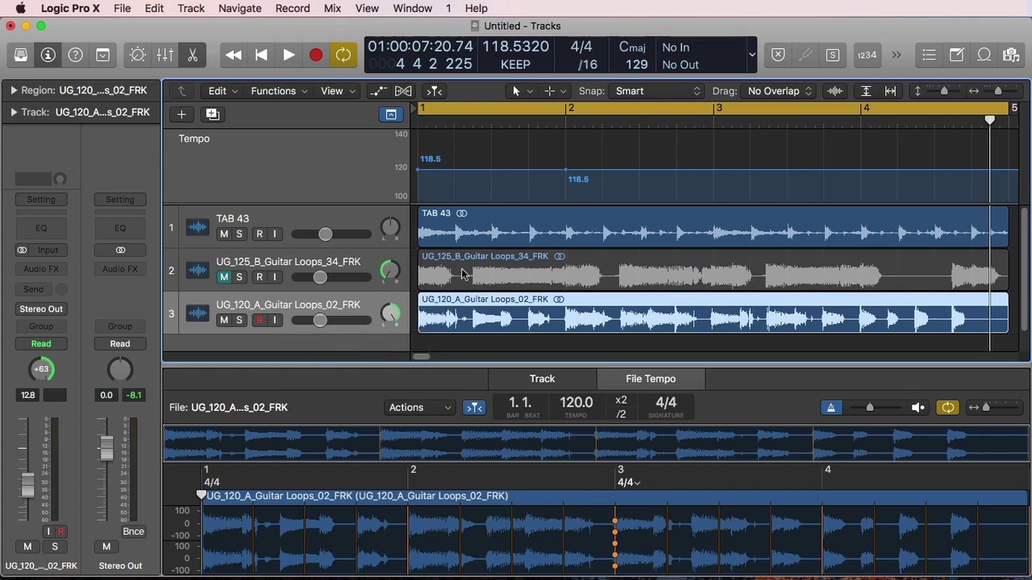
Play the project to hear the new loop, then mute track 3 and deselect the region
{"action": "key", "text": "space"}
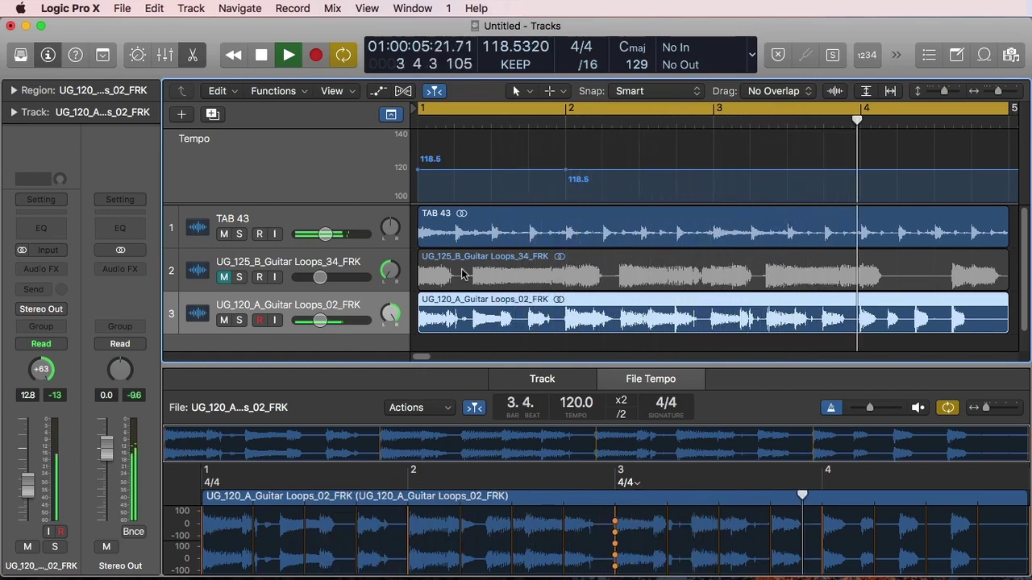
{"action": "key", "text": "space"}
{"action": "left_click", "coordinate": [223, 320]}
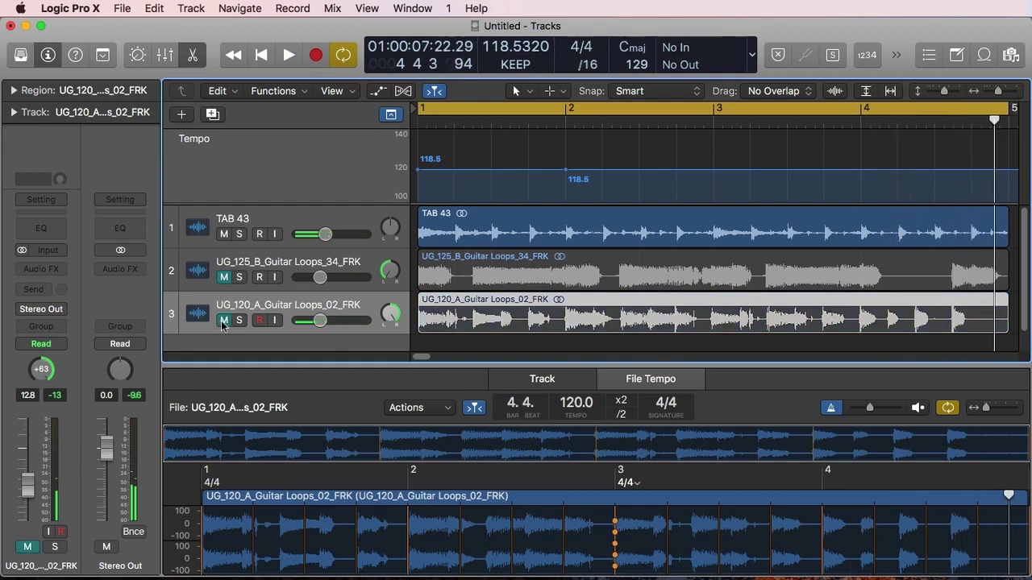
{"action": "left_click", "coordinate": [465, 339]}
Import the solo trumpet 90 bpm file from Finder as track 4, detect its tempo, and align its beat marker to bar 2
{"action": "left_click", "coordinate": [466, 341], "text": "ctrl+alt"}
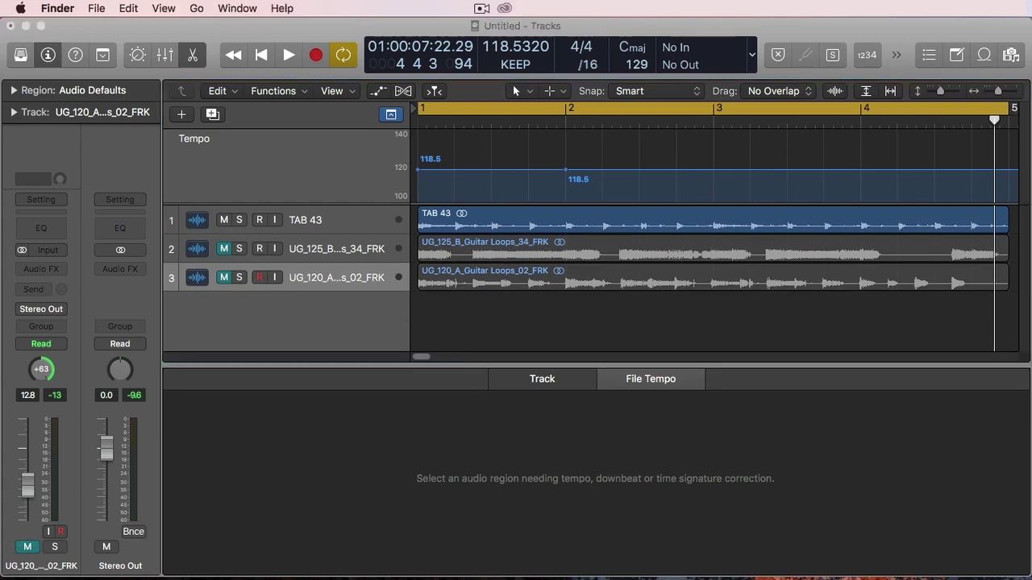
{"action": "key", "text": "super+Tab"}
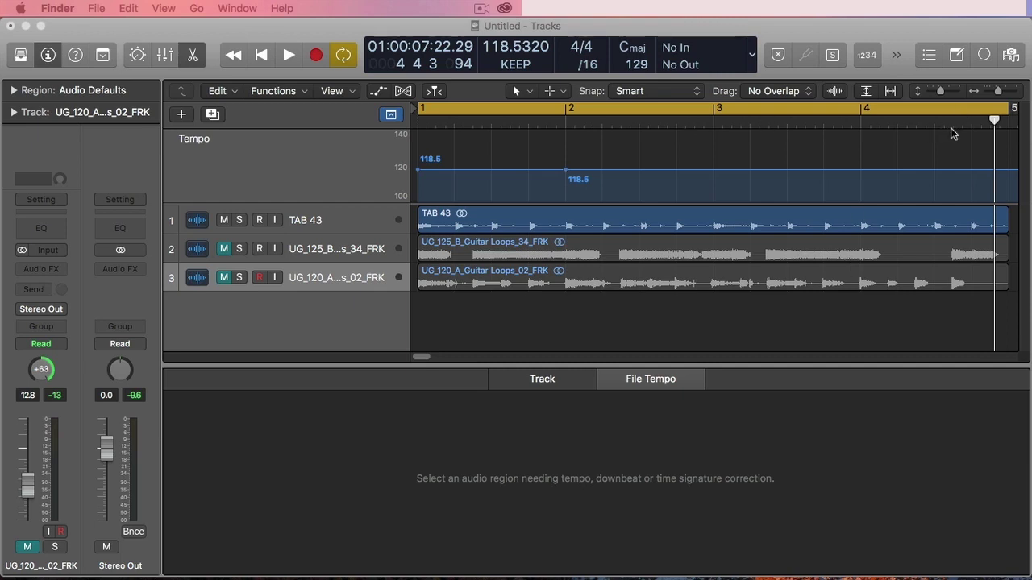
{"action": "left_click_drag", "start_coordinate": [435, 338], "coordinate": [428, 315]}
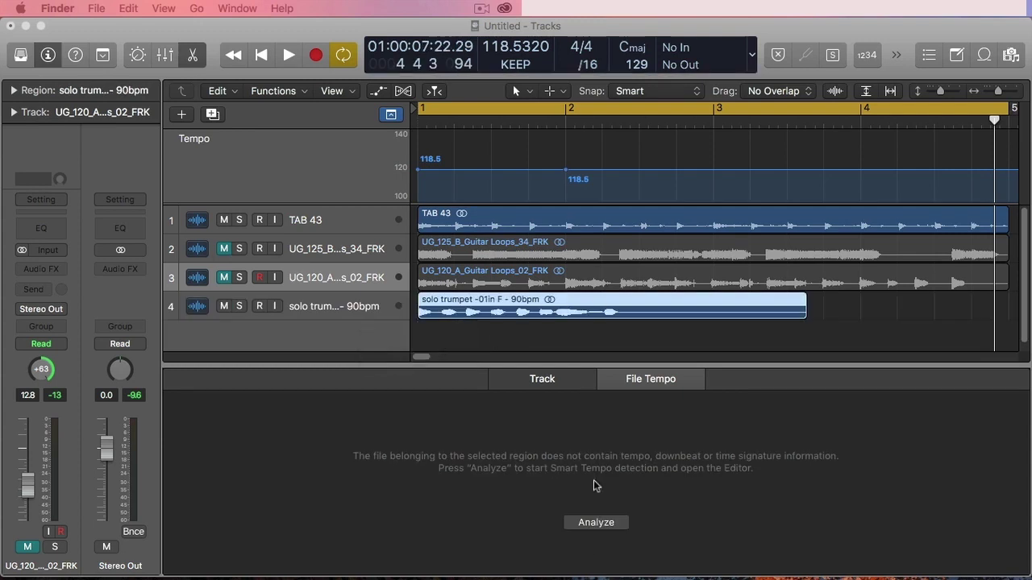
{"action": "left_click", "coordinate": [598, 523]}
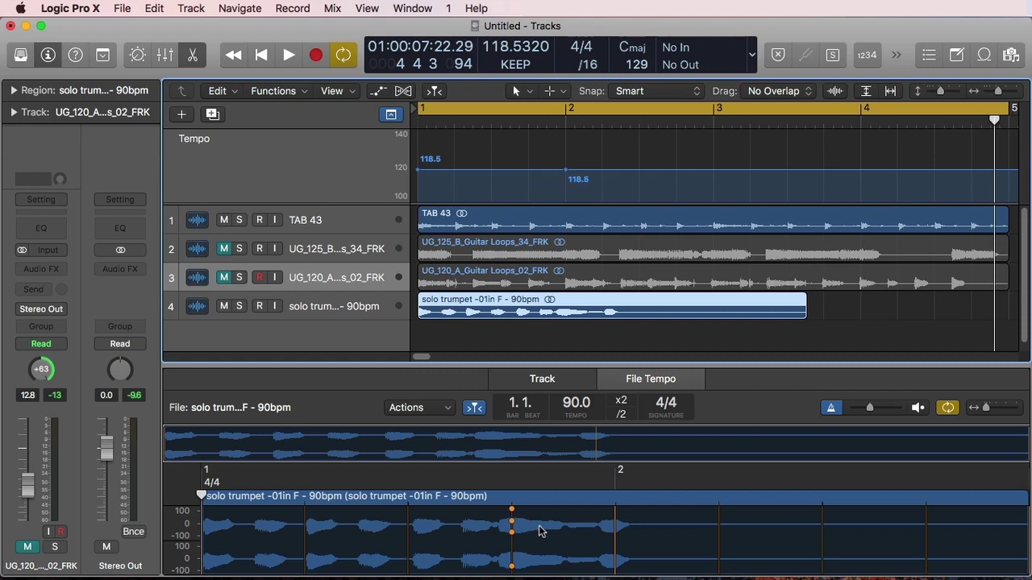
{"action": "left_click_drag", "start_coordinate": [548, 533], "coordinate": [615, 531]}
Conform the trumpet region with Adapt Region Tempo to Project Tempo and Align Downbeat
{"action": "left_click_drag", "start_coordinate": [509, 530], "coordinate": [626, 526]}
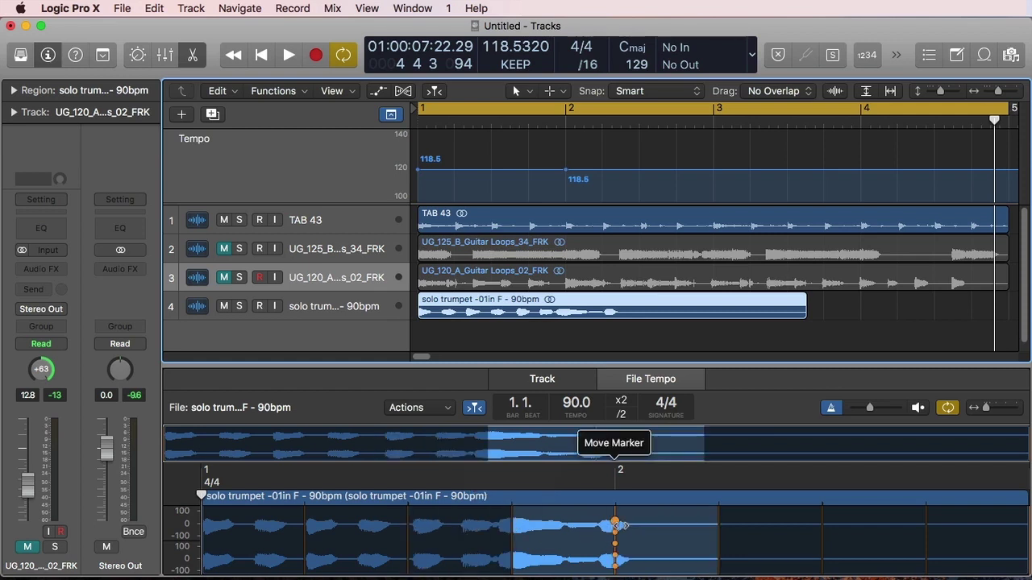
{"action": "left_click", "coordinate": [619, 526]}
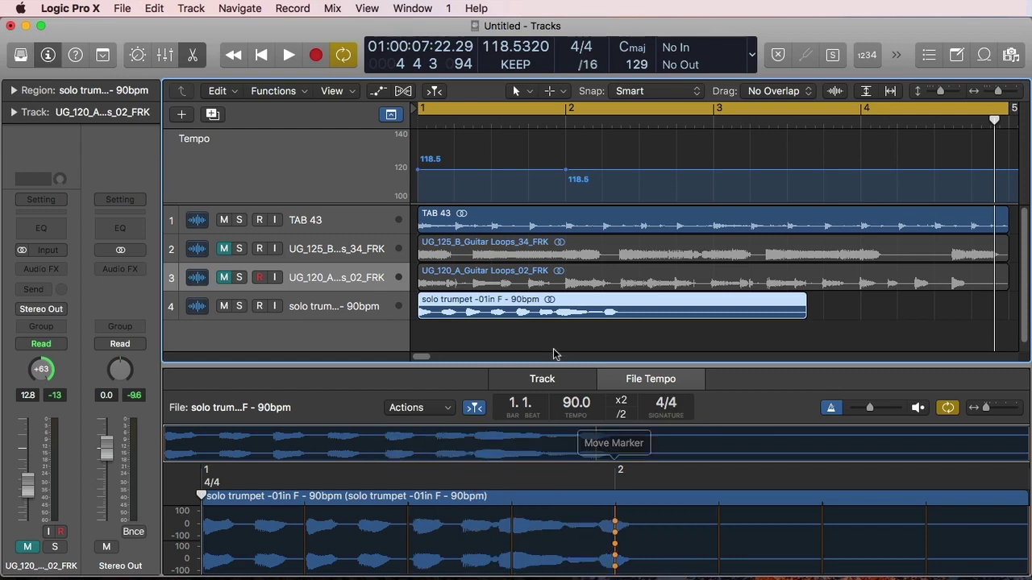
{"action": "left_click", "coordinate": [429, 408]}
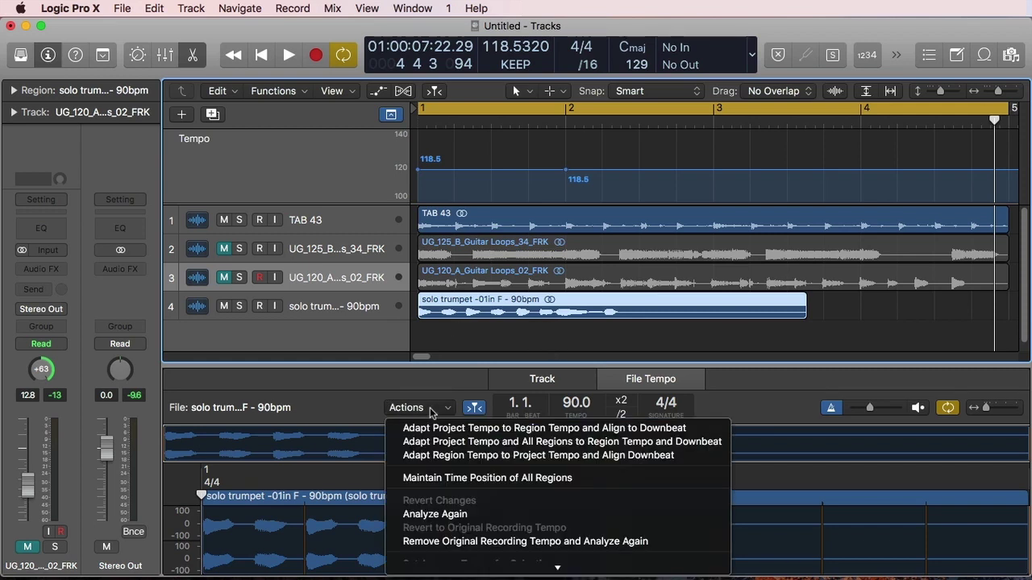
{"action": "left_click", "coordinate": [470, 455]}
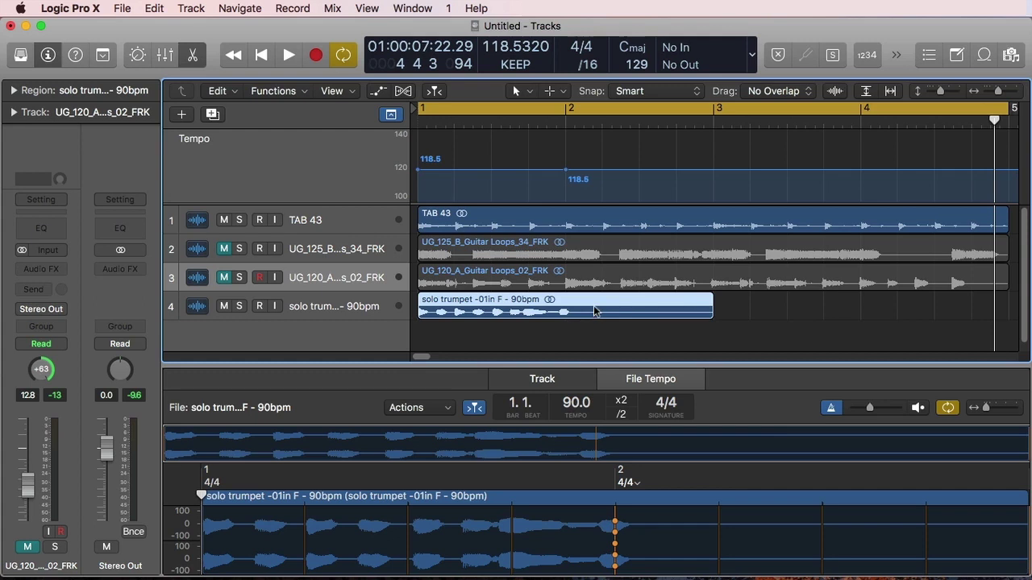
Undo a stray beat-marker move and zoom in on the trumpet region
{"action": "mouse_move", "coordinate": [614, 526]}
{"action": "left_mouse_down"}
{"action": "mouse_move", "coordinate": [538, 526]}
{"action": "mouse_move", "coordinate": [594, 525]}
{"action": "left_mouse_up"}
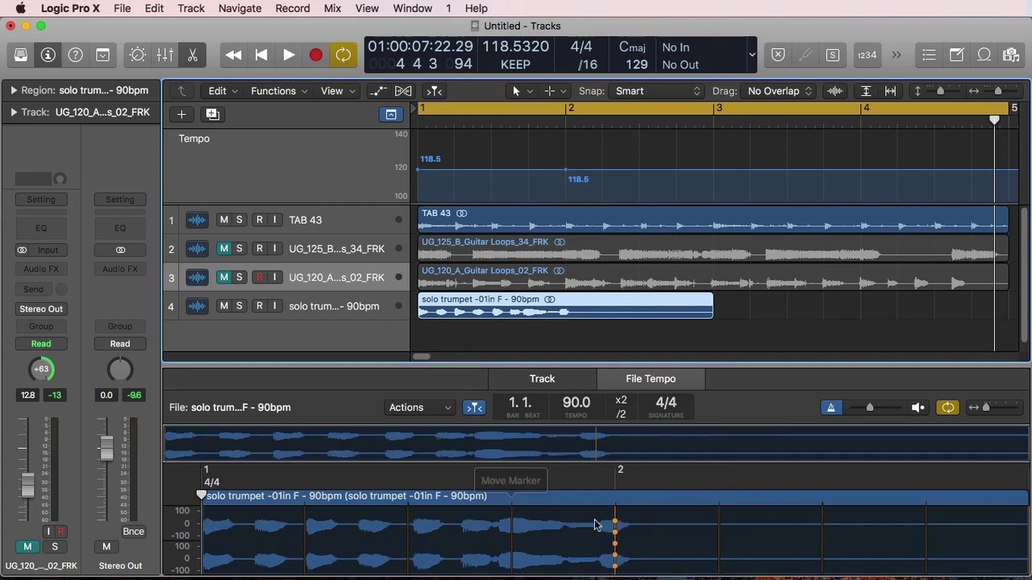
{"action": "key", "text": "super+z"}
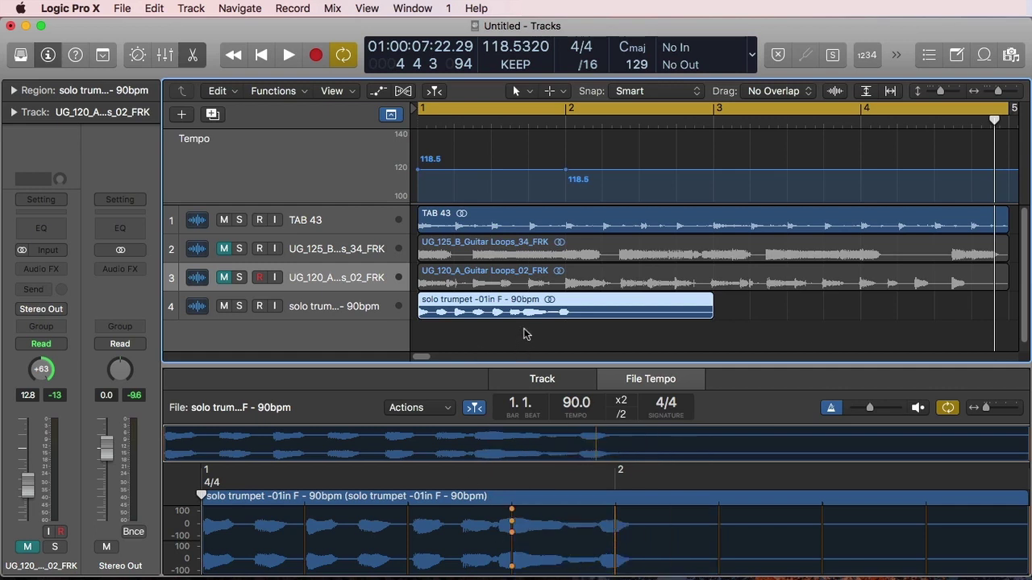
{"action": "key", "text": "z"}
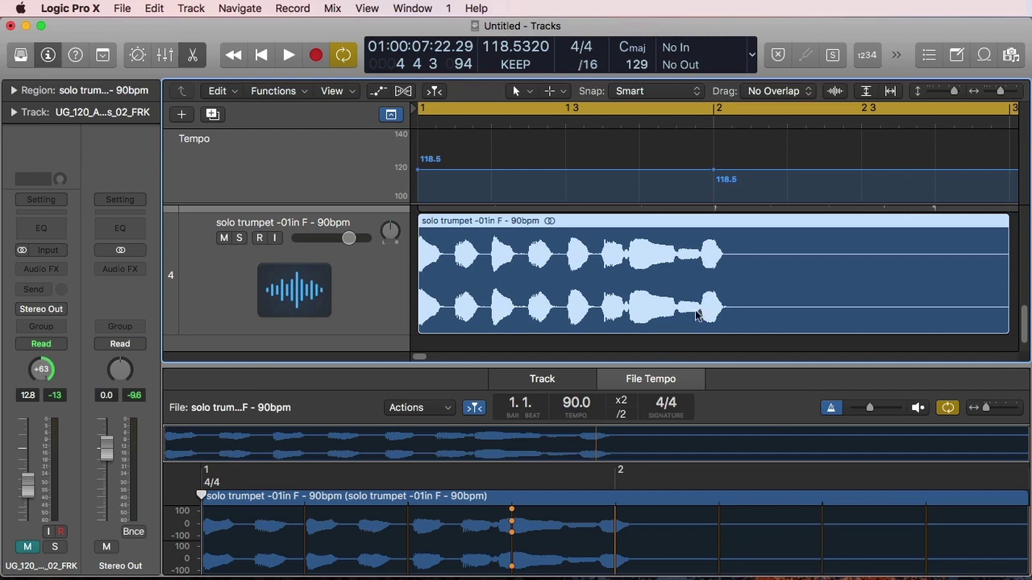
Move the trumpet's beat marker onto bar 2 and preview the file's timing
{"action": "left_click_drag", "start_coordinate": [511, 524], "coordinate": [616, 524]}
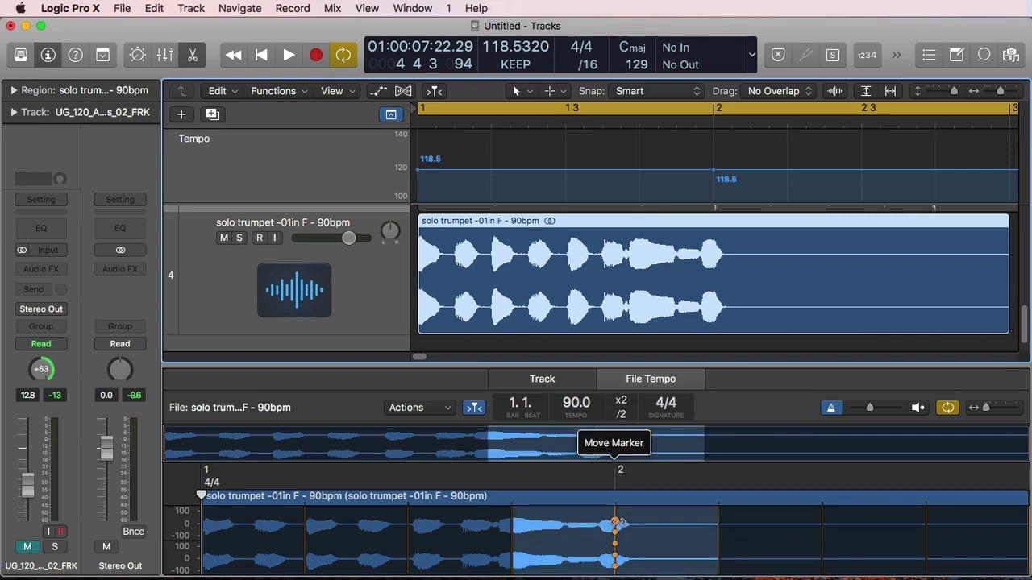
{"action": "left_click", "coordinate": [921, 408]}
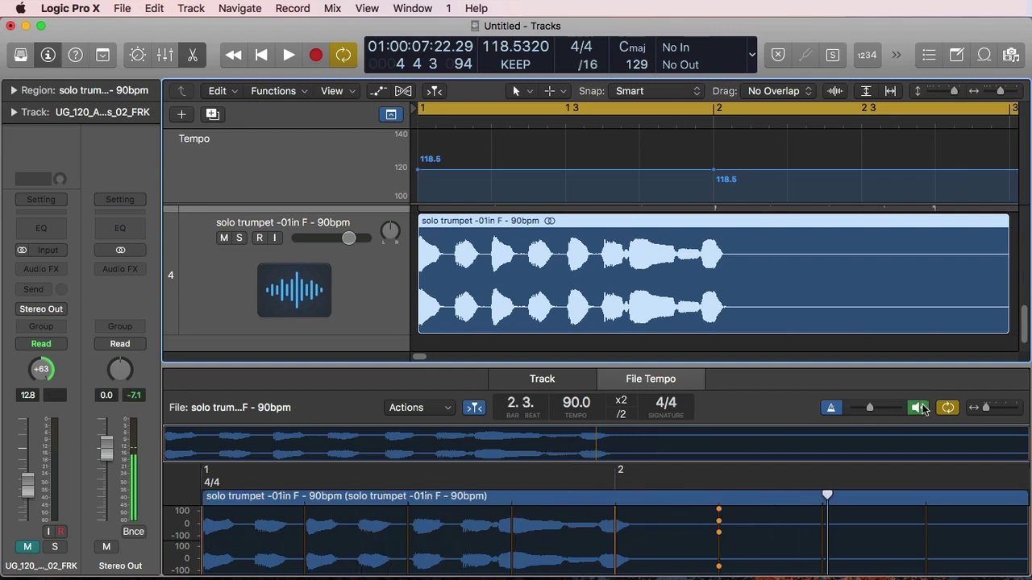
{"action": "left_click", "coordinate": [921, 408]}
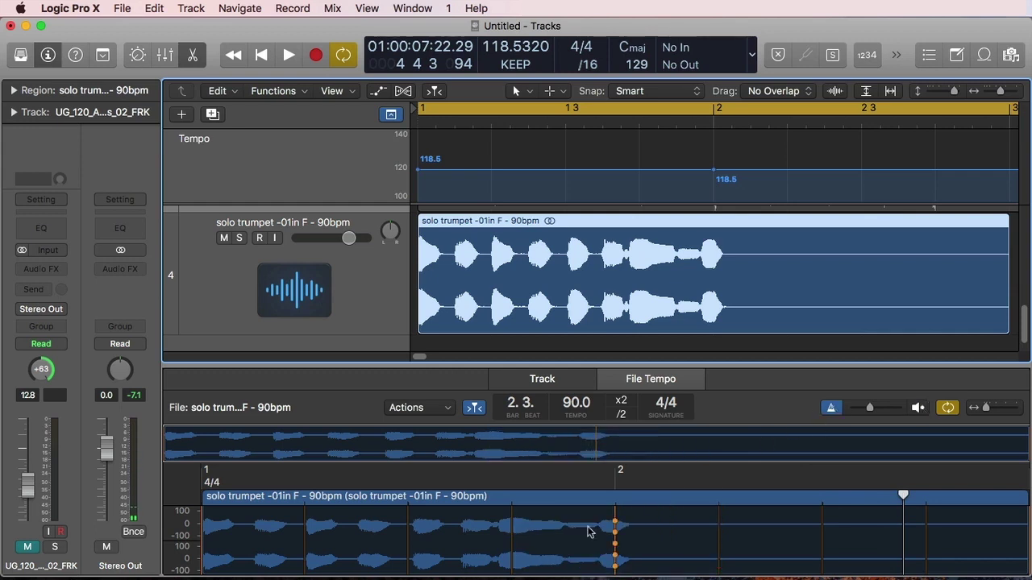
Shift bar 2 slightly later keeping 90.0 tempo, re-audition, and turn the trumpet down to about −11 dB
{"action": "left_click_drag", "start_coordinate": [610, 524], "coordinate": [627, 518]}
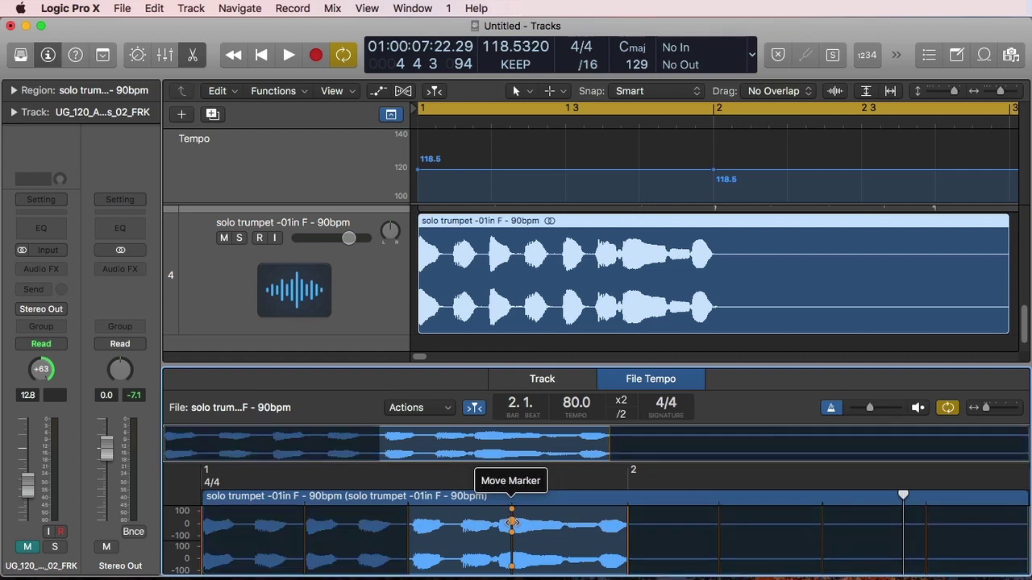
{"action": "left_click_drag", "start_coordinate": [512, 524], "coordinate": [499, 524]}
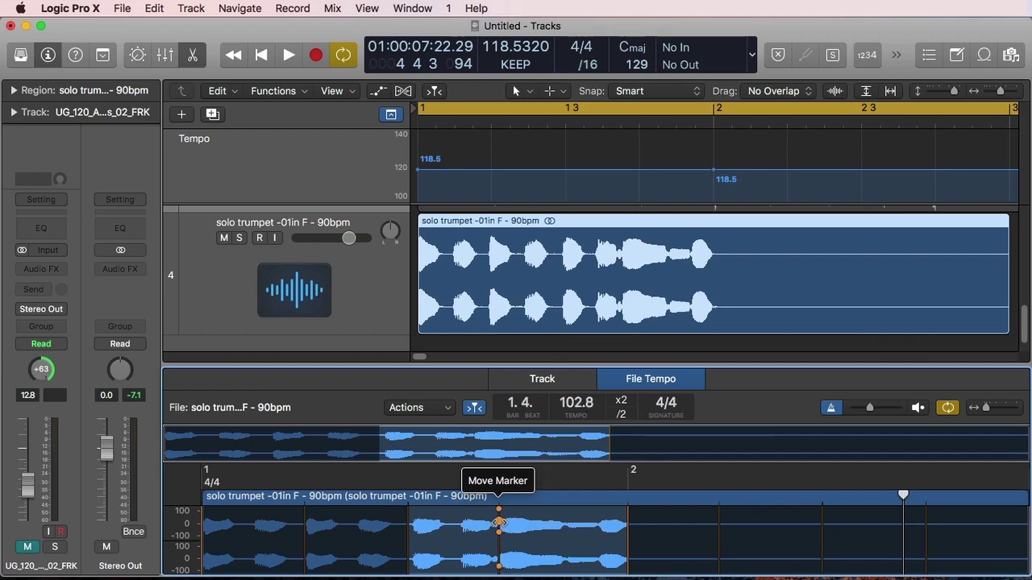
{"action": "left_click", "coordinate": [918, 408]}
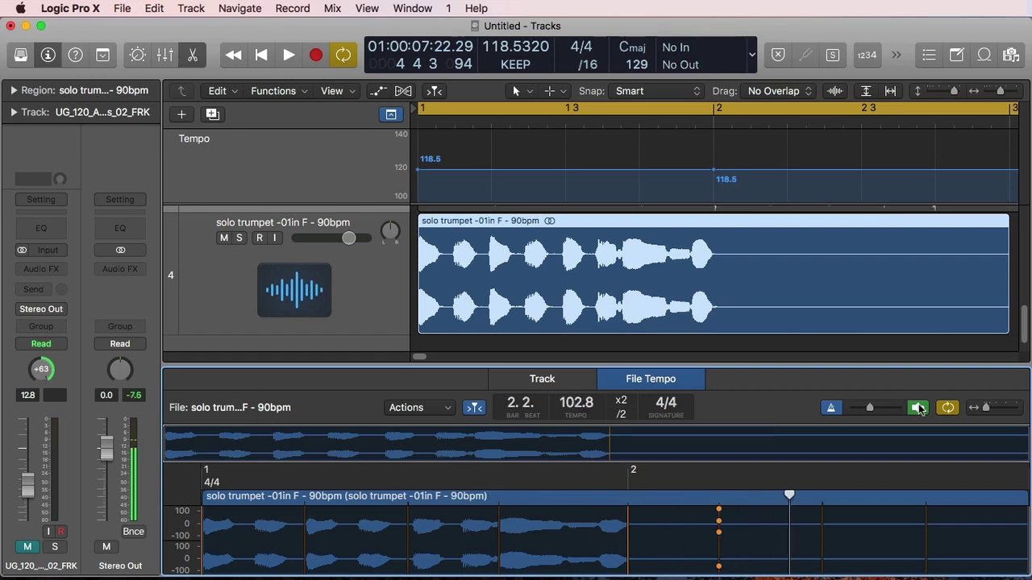
{"action": "left_click", "coordinate": [918, 408]}
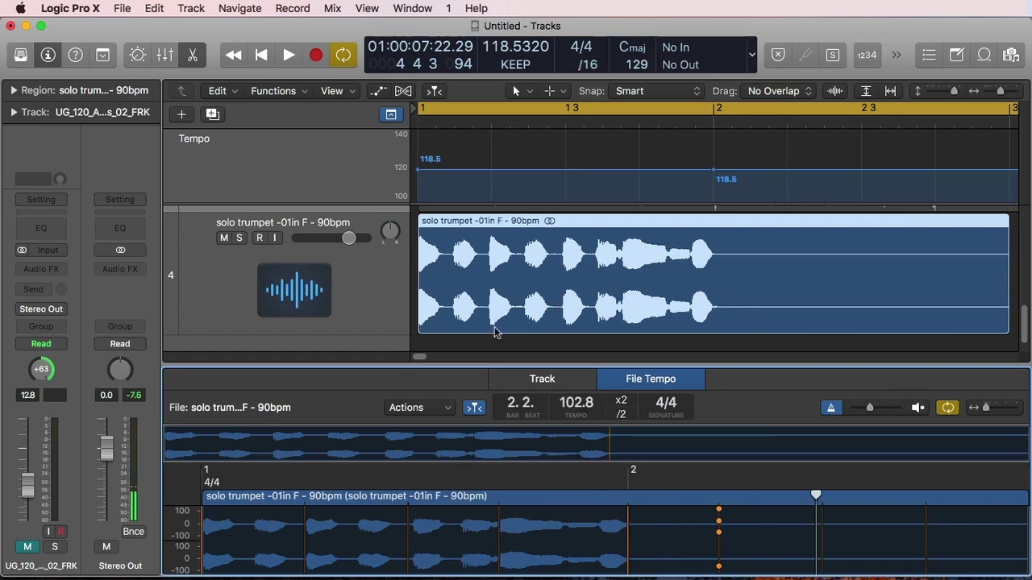
{"action": "left_click_drag", "start_coordinate": [350, 237], "coordinate": [318, 238]}
Zoom out to all four tracks, play and stop in bar 2, then check and deselect the trumpet region
{"action": "left_click", "coordinate": [455, 353]}
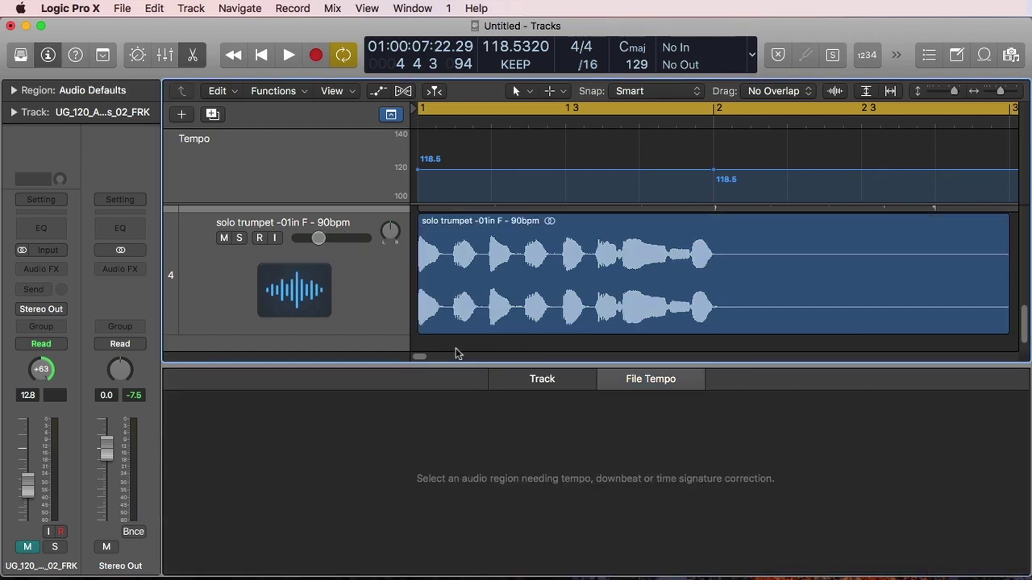
{"action": "key", "text": "z"}
{"action": "key", "text": "space"}
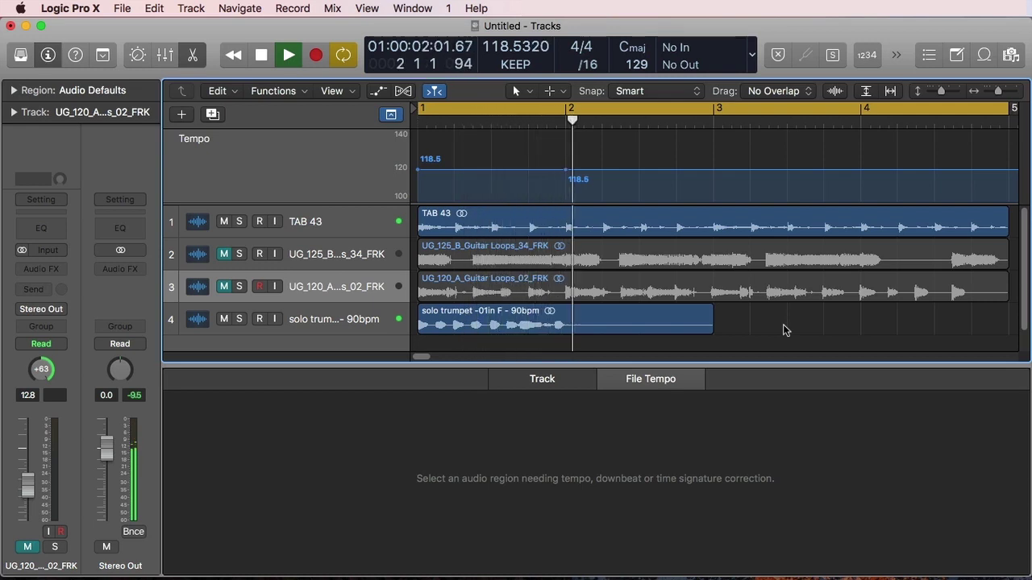
{"action": "key", "text": "space"}
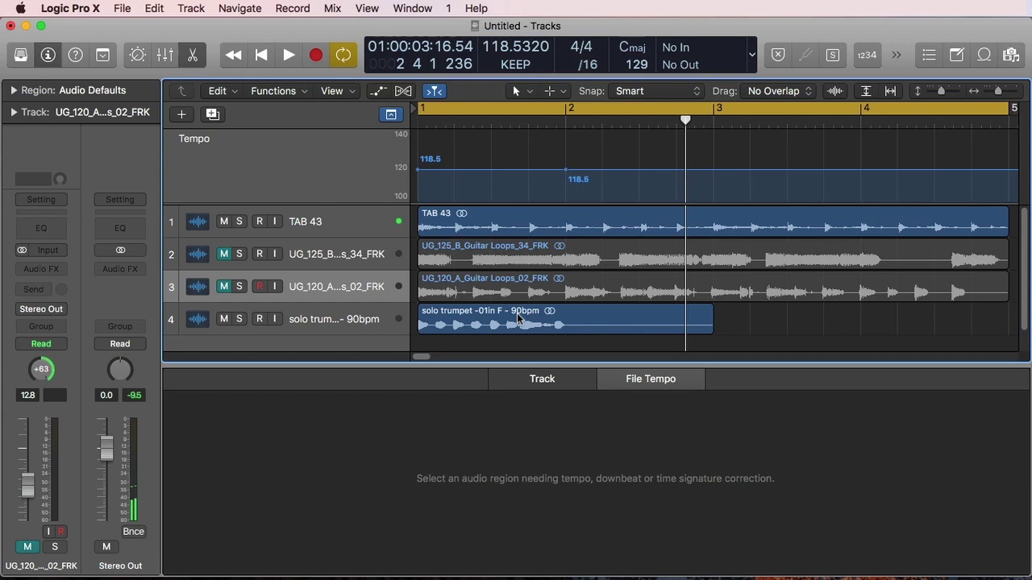
{"action": "left_click", "coordinate": [601, 324]}
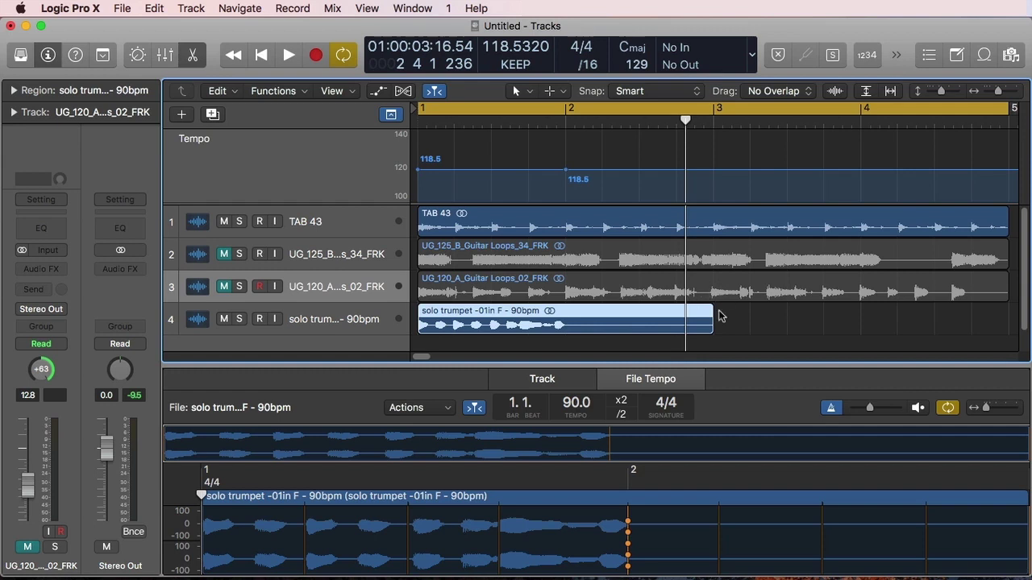
{"action": "left_click", "coordinate": [745, 329]}
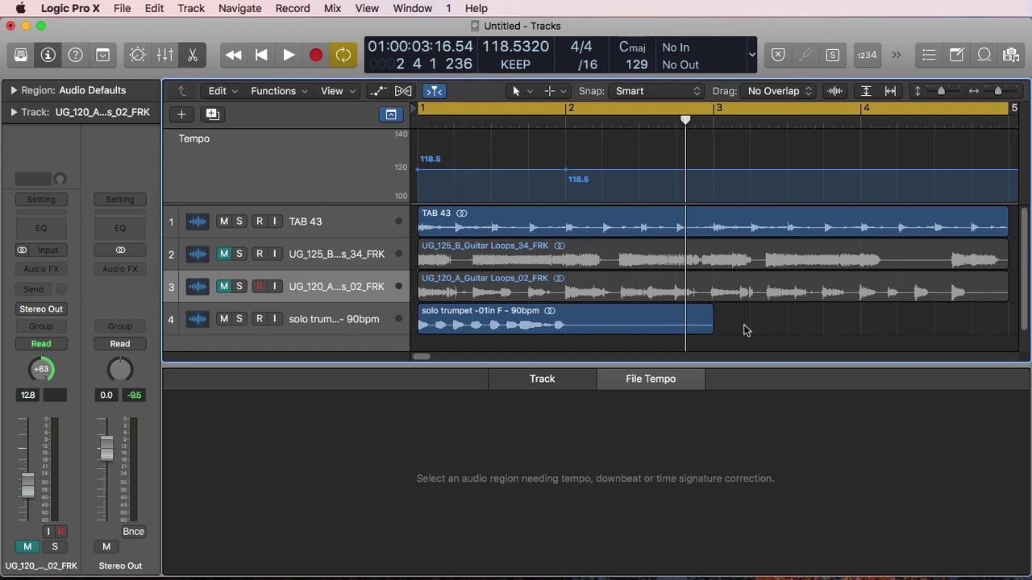
Select the solo trumpet region and view its tempo adaptation actions
{"action": "left_click", "coordinate": [609, 322]}
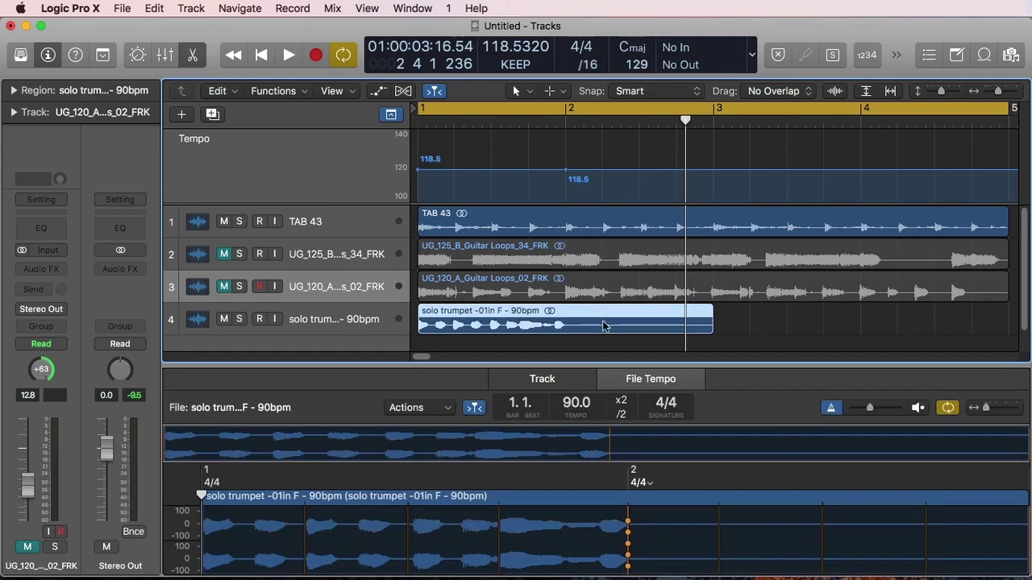
{"action": "left_click", "coordinate": [445, 409]}
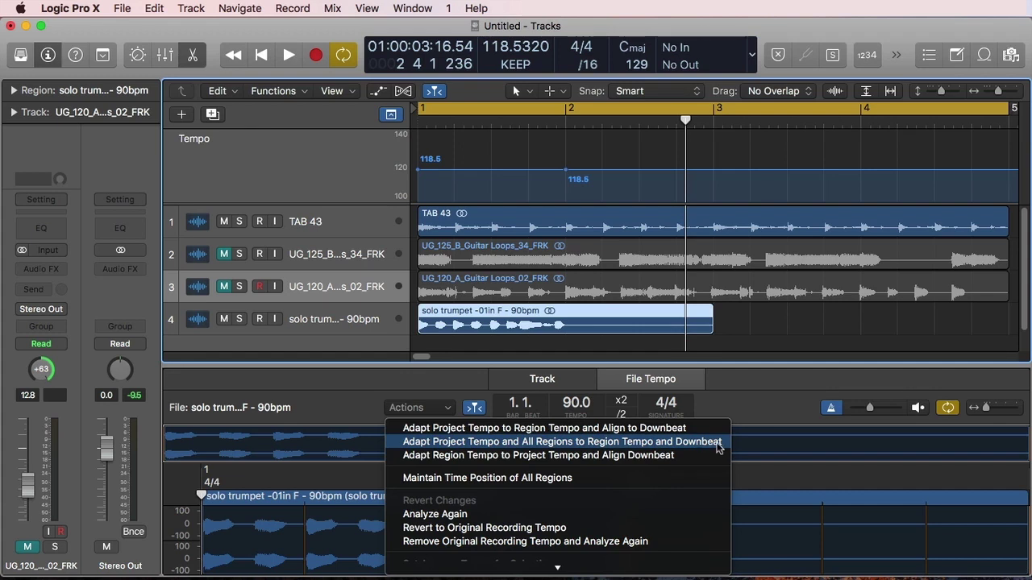
{"action": "left_click", "coordinate": [636, 232]}
Select the TAB 43 region, showing its 118.5 file tempo, and view its tempo adaptation actions
{"action": "left_click", "coordinate": [616, 234]}
{"action": "left_click", "coordinate": [448, 408]}
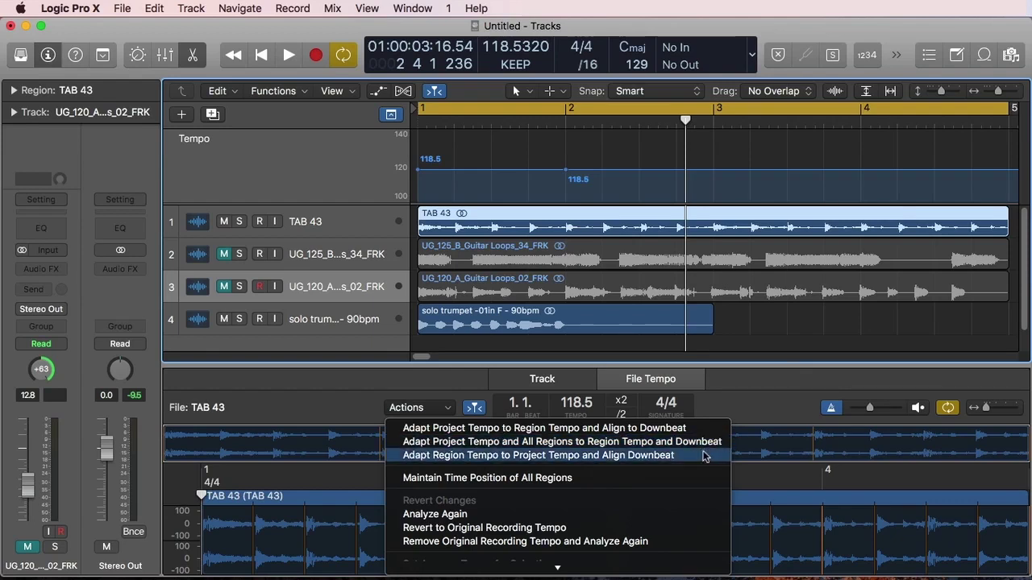
{"action": "left_click", "coordinate": [766, 330]}
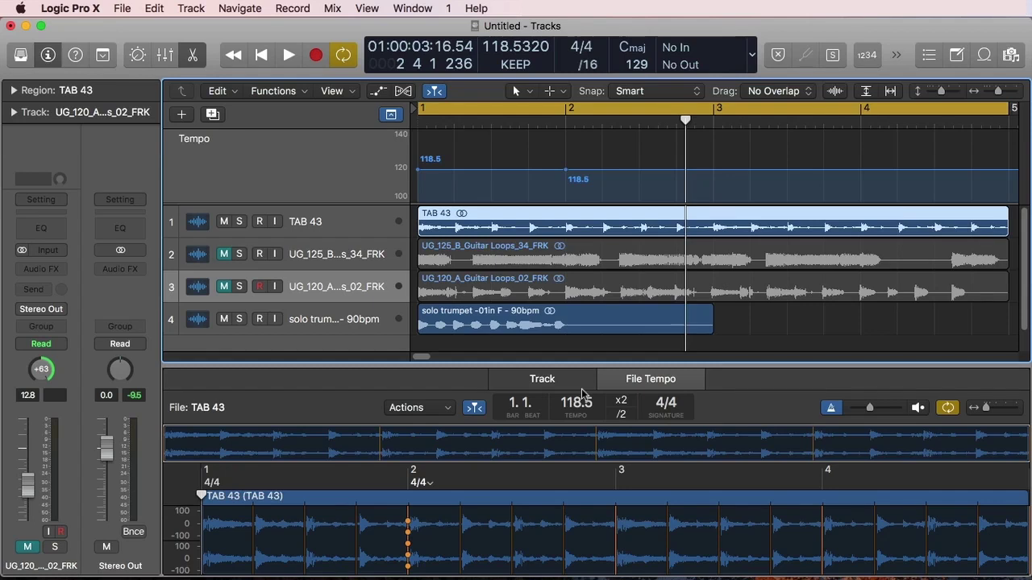
Close the tempo actions without changes, deselect TAB 43 to empty the editor, and mute the trumpet track
{"action": "left_click", "coordinate": [444, 411]}
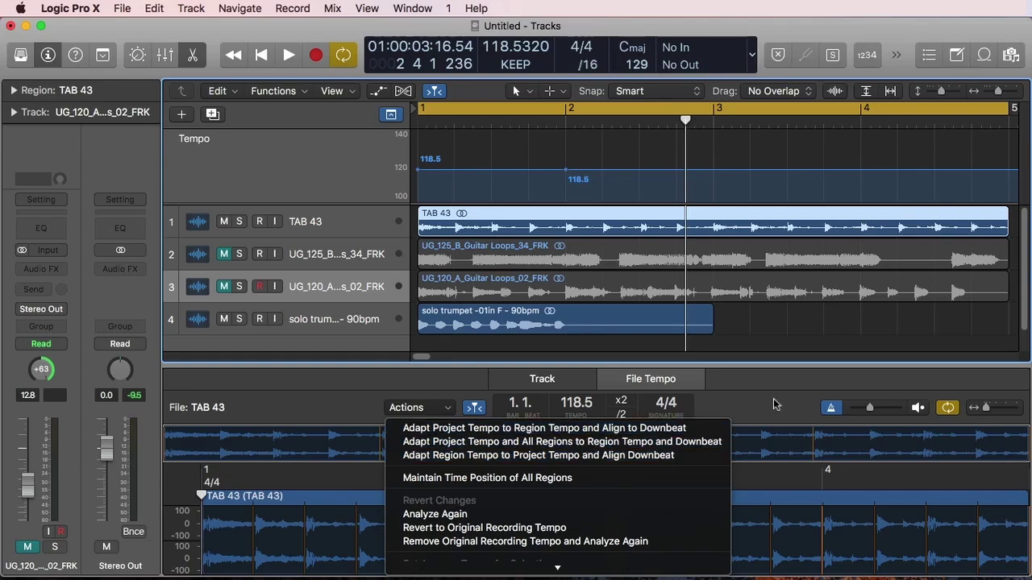
{"action": "left_click", "coordinate": [798, 336]}
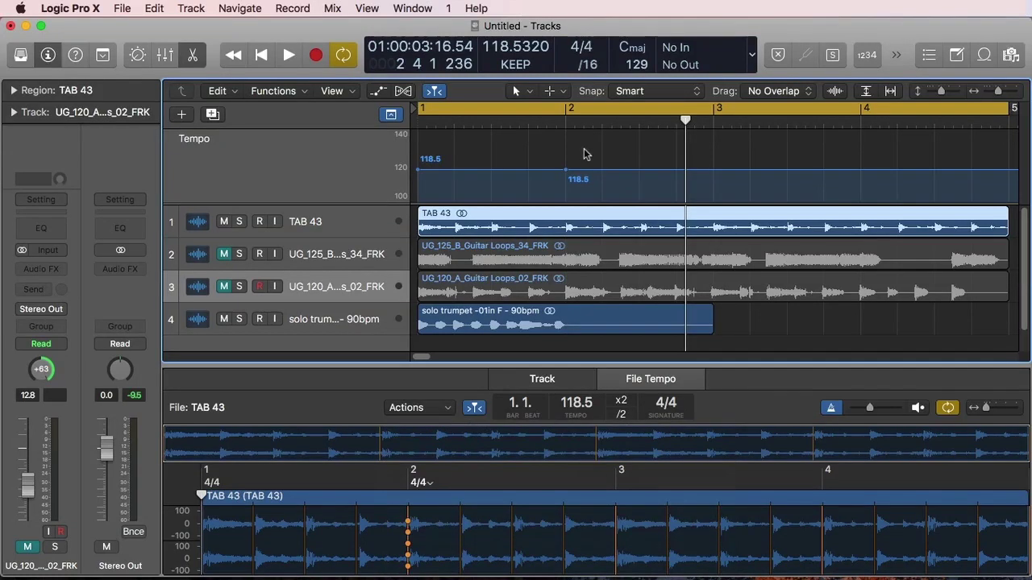
{"action": "left_click_drag", "start_coordinate": [584, 152], "coordinate": [631, 148]}
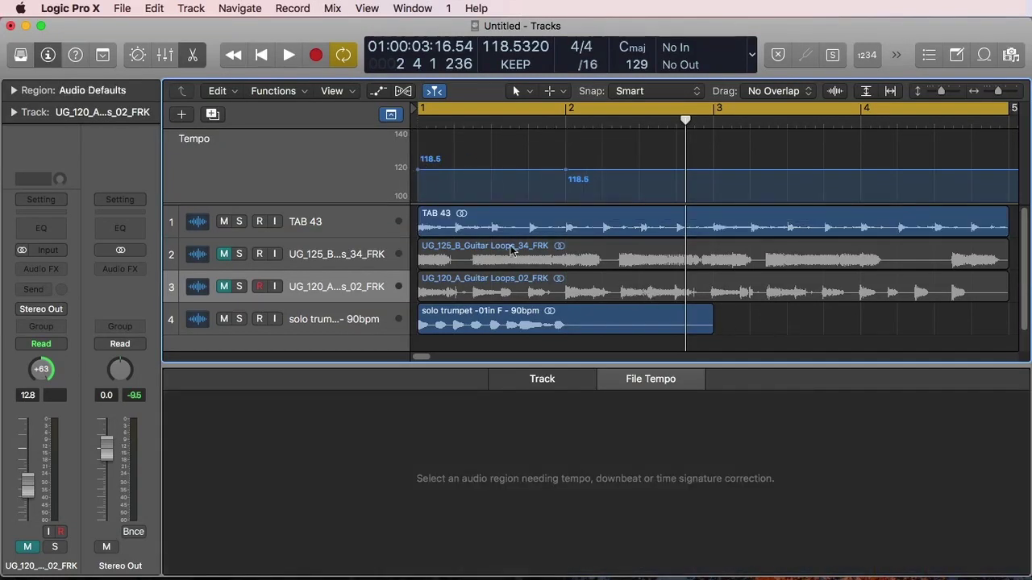
{"action": "left_click", "coordinate": [225, 320]}
Unmute the trumpet and UG_125_B tracks, mute TAB 43, and adapt the project tempo to UG_125_B's 125 BPM
{"action": "left_click", "coordinate": [225, 319]}
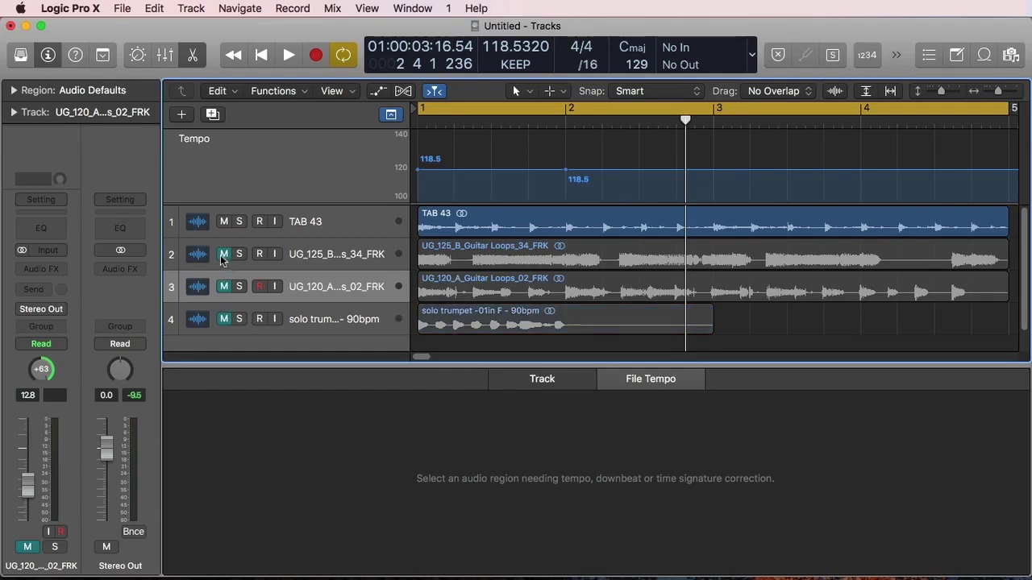
{"action": "left_click", "coordinate": [225, 254]}
{"action": "left_click", "coordinate": [225, 222]}
{"action": "left_click", "coordinate": [448, 252]}
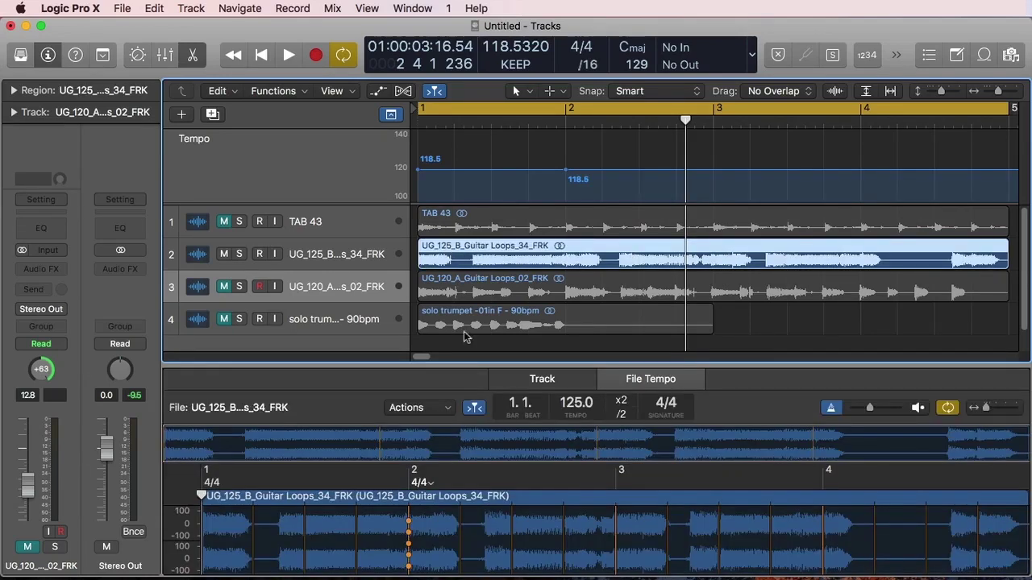
{"action": "left_click", "coordinate": [421, 408]}
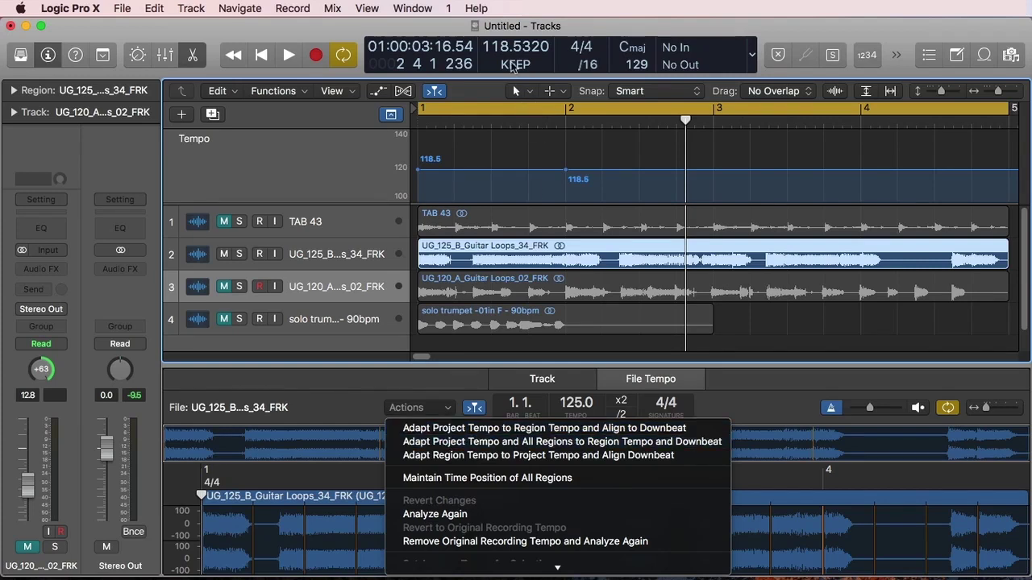
{"action": "left_click", "coordinate": [502, 429]}
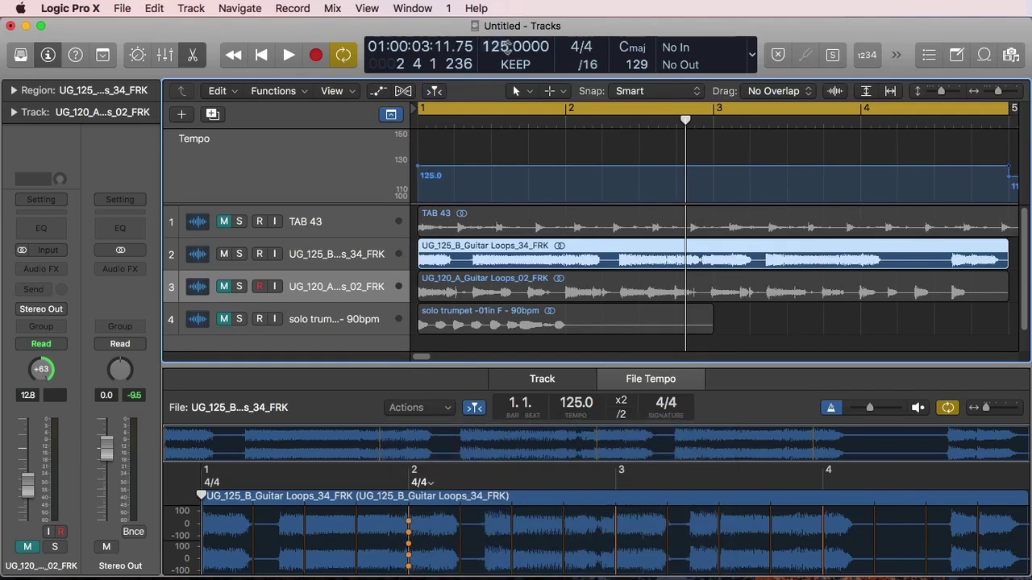
Zoom out, play the UG_125_B loop at 125 BPM to check it, then select and unmute TAB 43
{"action": "left_click", "coordinate": [810, 332]}
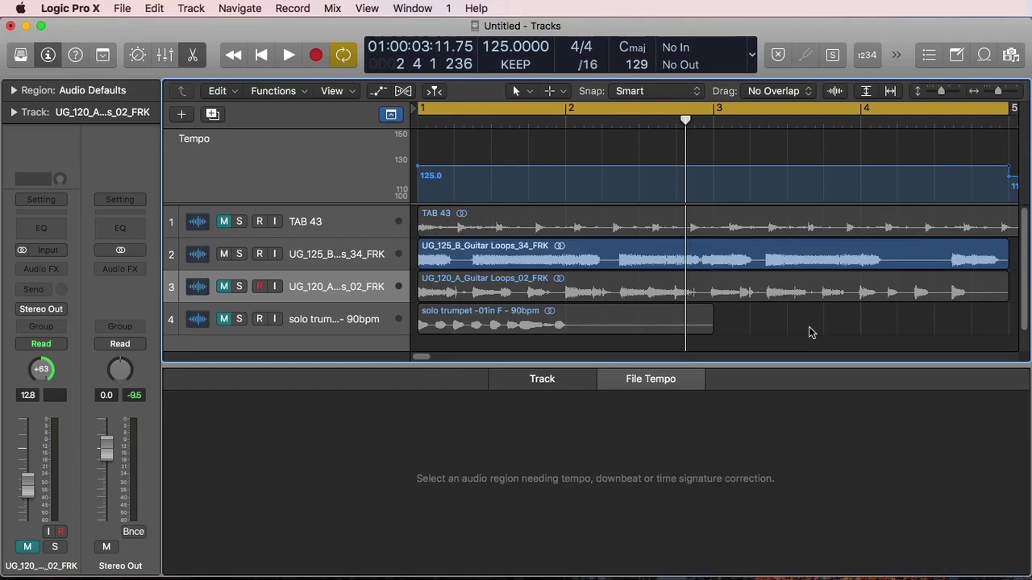
{"action": "left_click", "coordinate": [810, 327], "text": "ctrl+alt"}
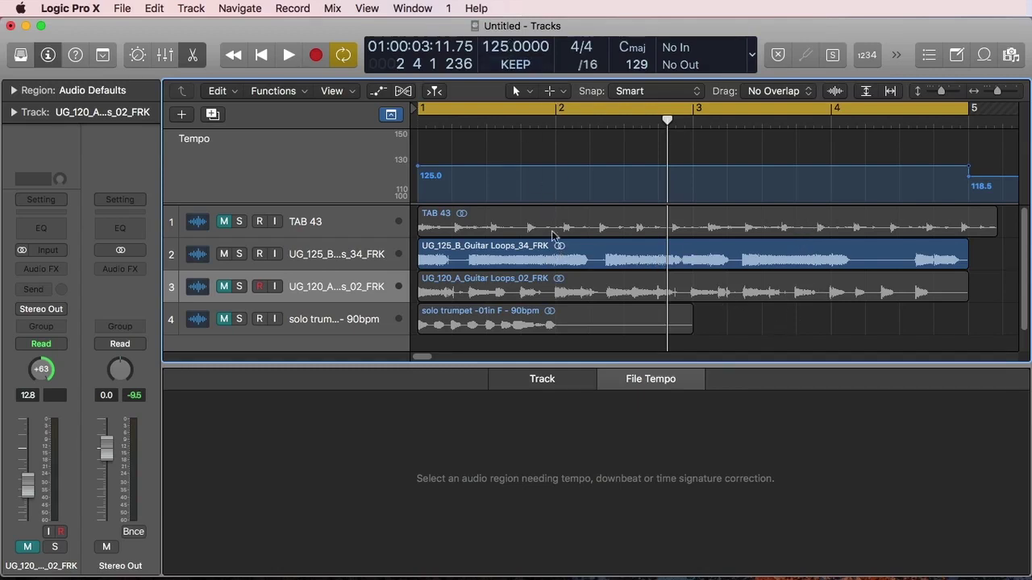
{"action": "left_click", "coordinate": [553, 255]}
{"action": "key", "text": "space"}
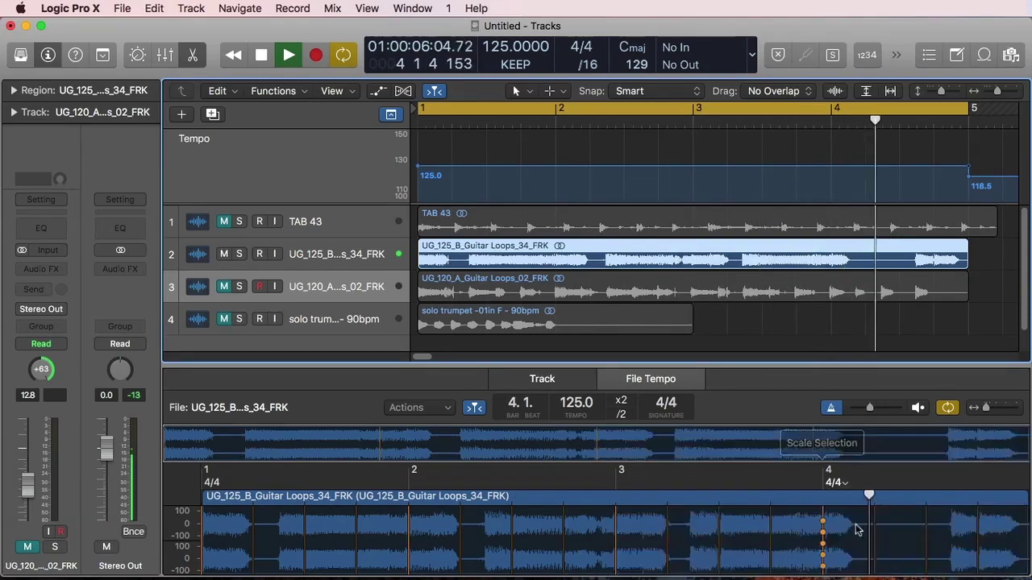
{"action": "key", "text": "space"}
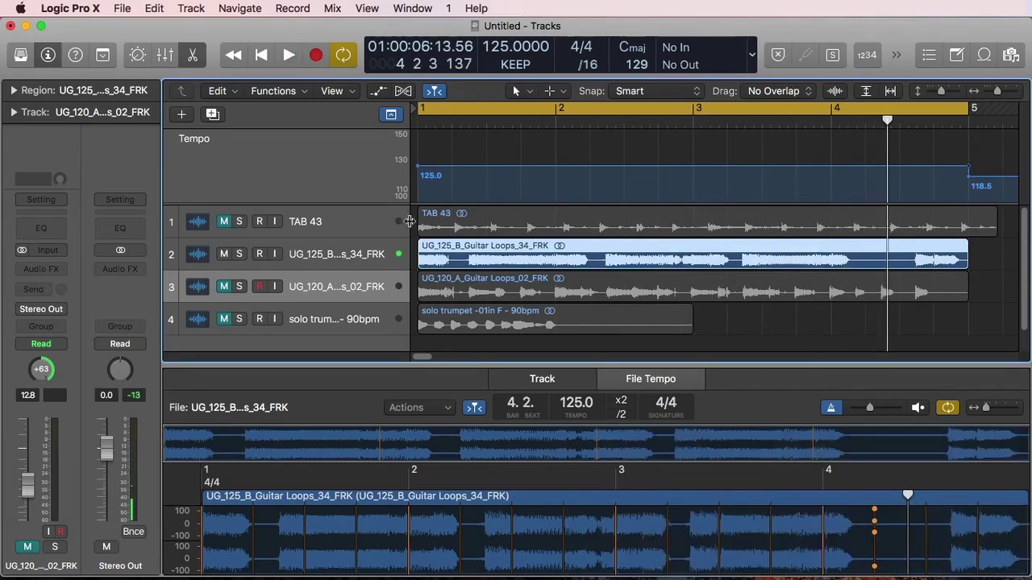
{"action": "left_click", "coordinate": [355, 221]}
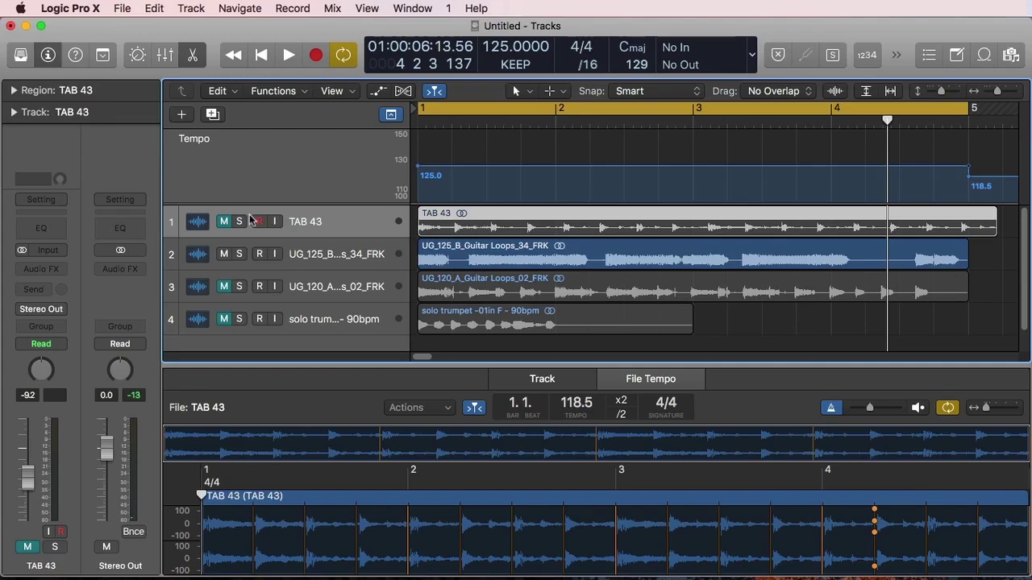
{"action": "left_click", "coordinate": [224, 222]}
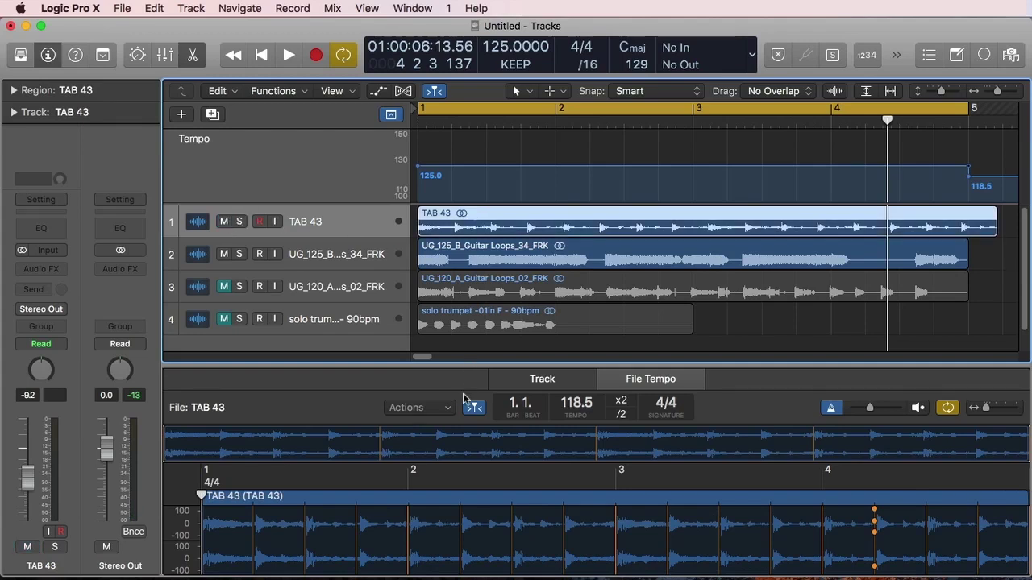
Conform TAB 43 to the 125 BPM project tempo and downbeat, play to check, and return to start
{"action": "left_click", "coordinate": [441, 408]}
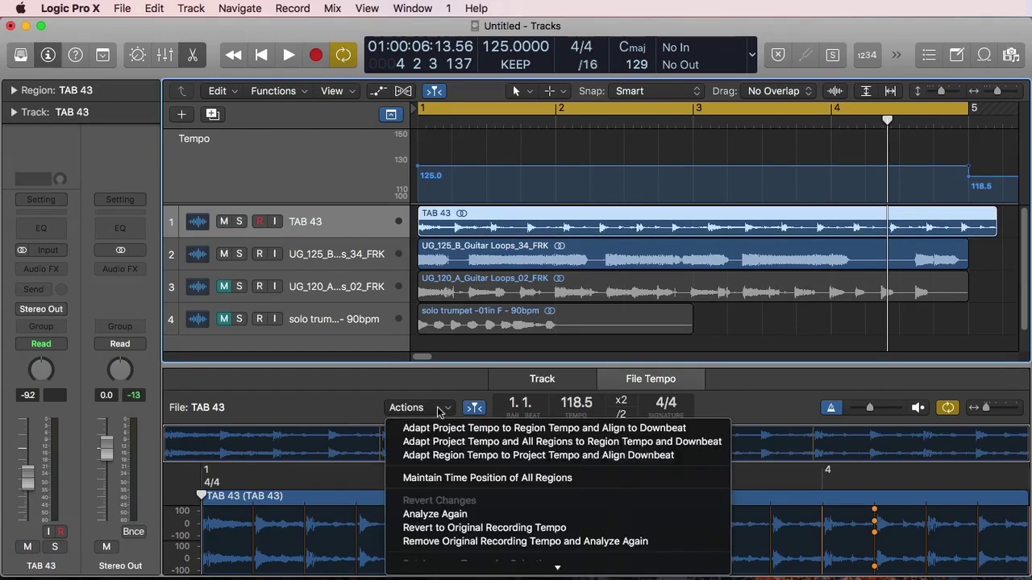
{"action": "left_click", "coordinate": [464, 456]}
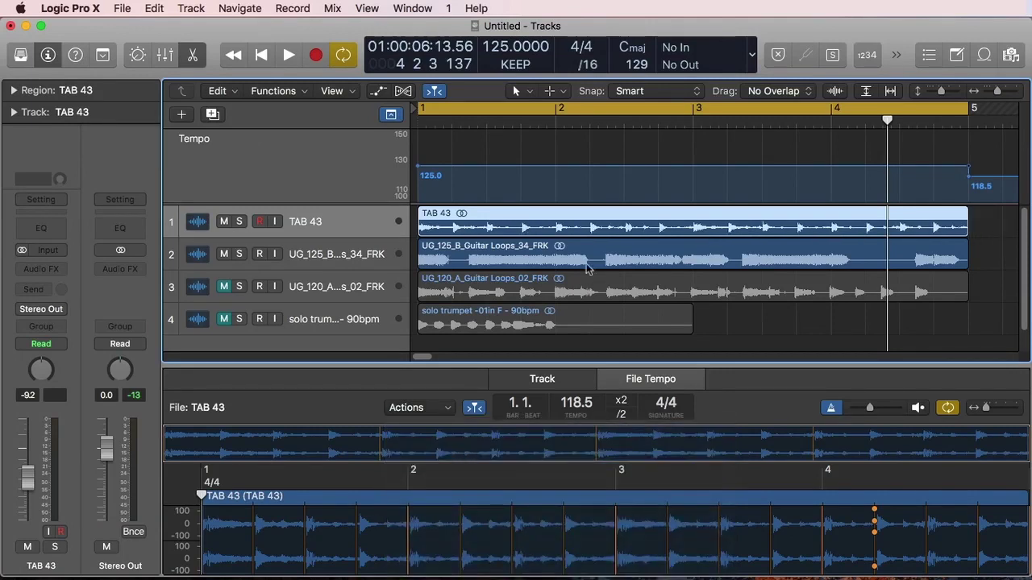
{"action": "key", "text": "space"}
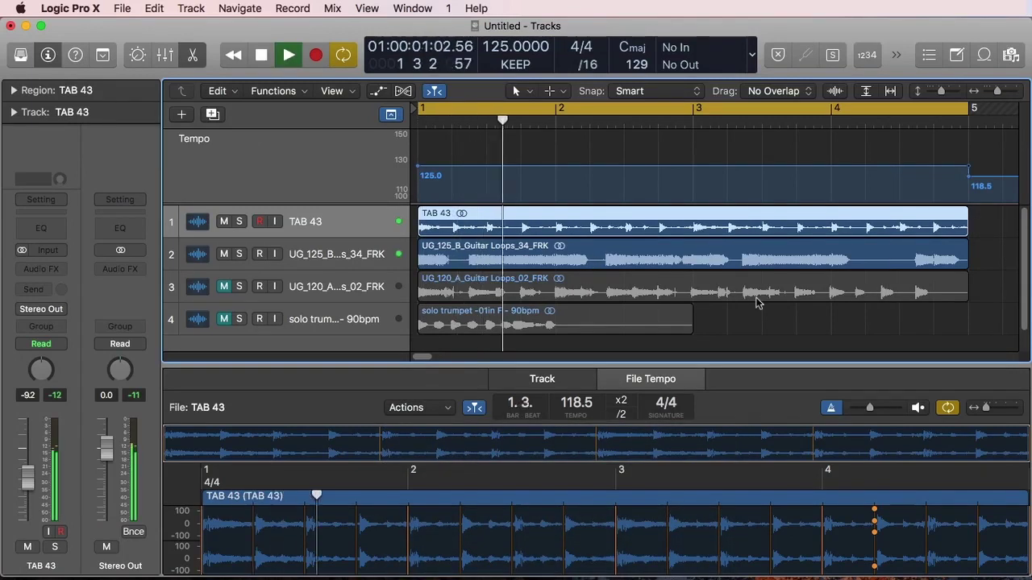
{"action": "key", "text": "space"}
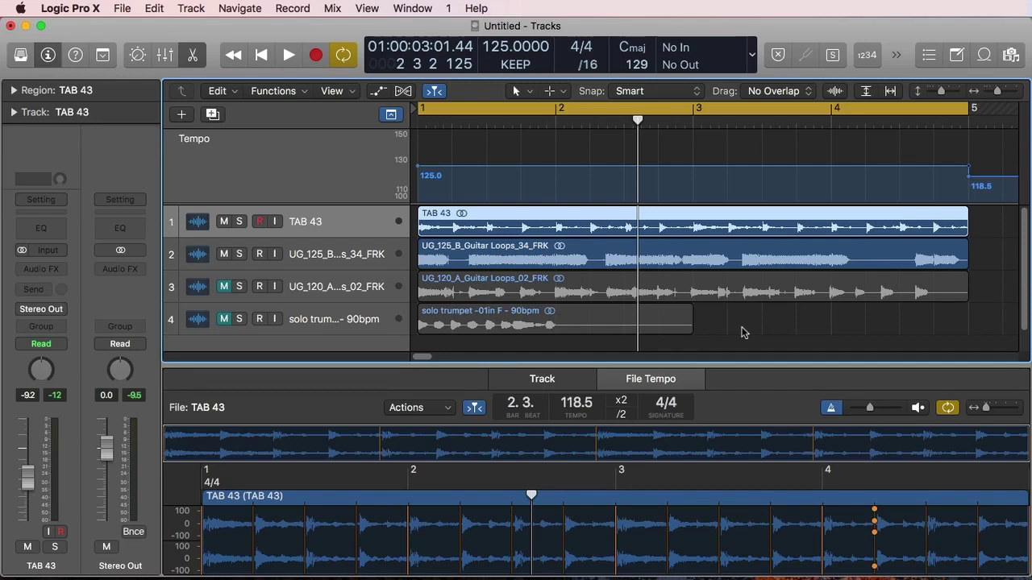
{"action": "key", "text": "Return"}
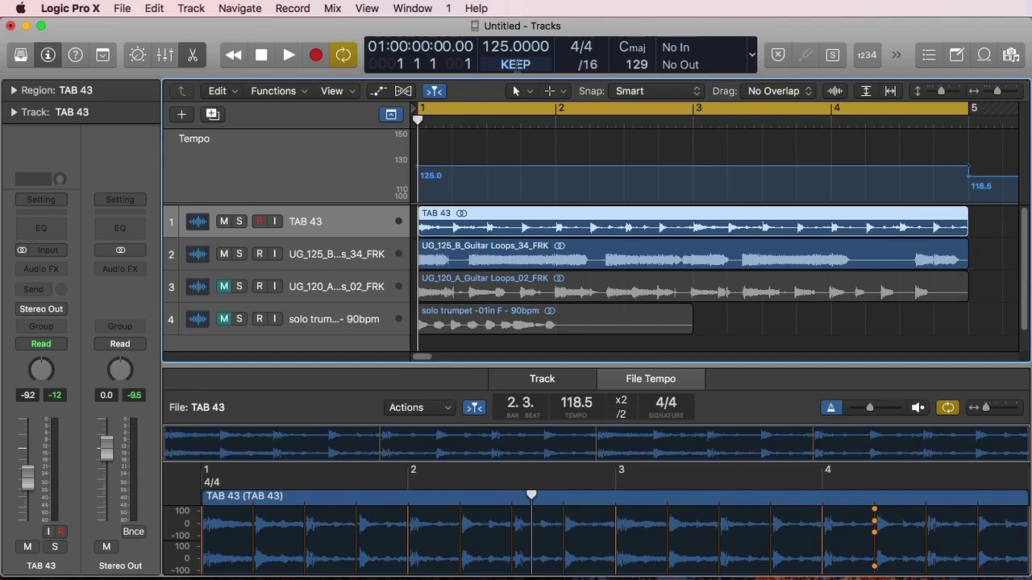
{"action": "left_click", "coordinate": [516, 64]}
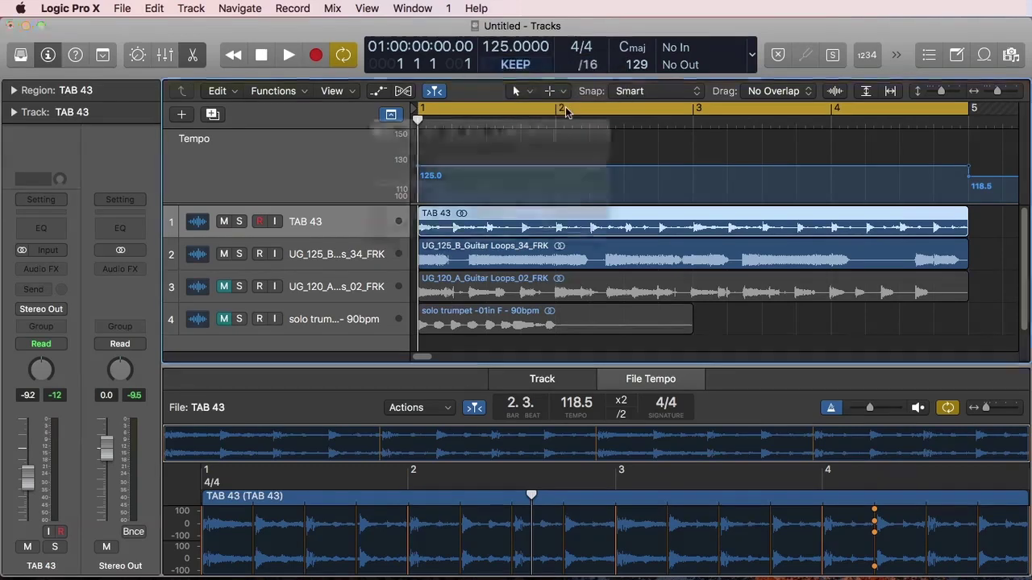
{"action": "key", "text": "alt+p"}
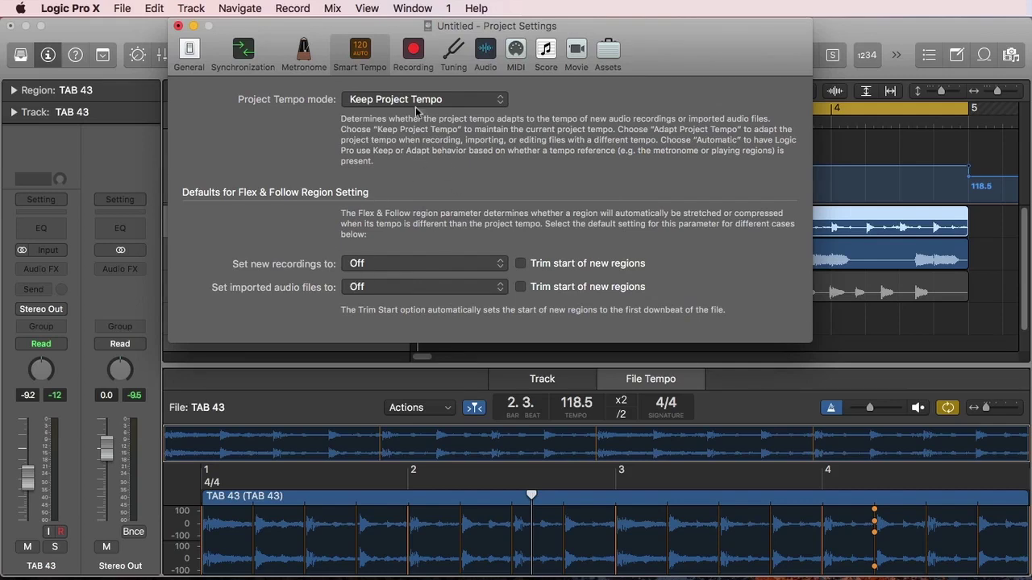
Leave the project tempo mode on Keep Project Tempo, repositioning the settings window
{"action": "left_click", "coordinate": [392, 100]}
{"action": "left_click", "coordinate": [445, 170]}
{"action": "left_click_drag", "start_coordinate": [520, 32], "coordinate": [681, 170]}
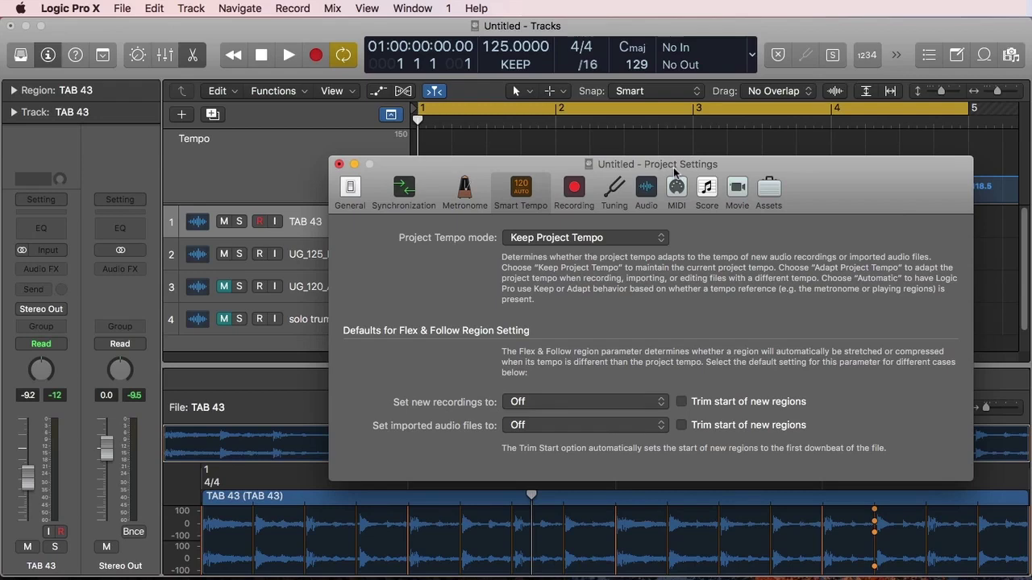
{"action": "left_click_drag", "start_coordinate": [674, 170], "coordinate": [620, 379]}
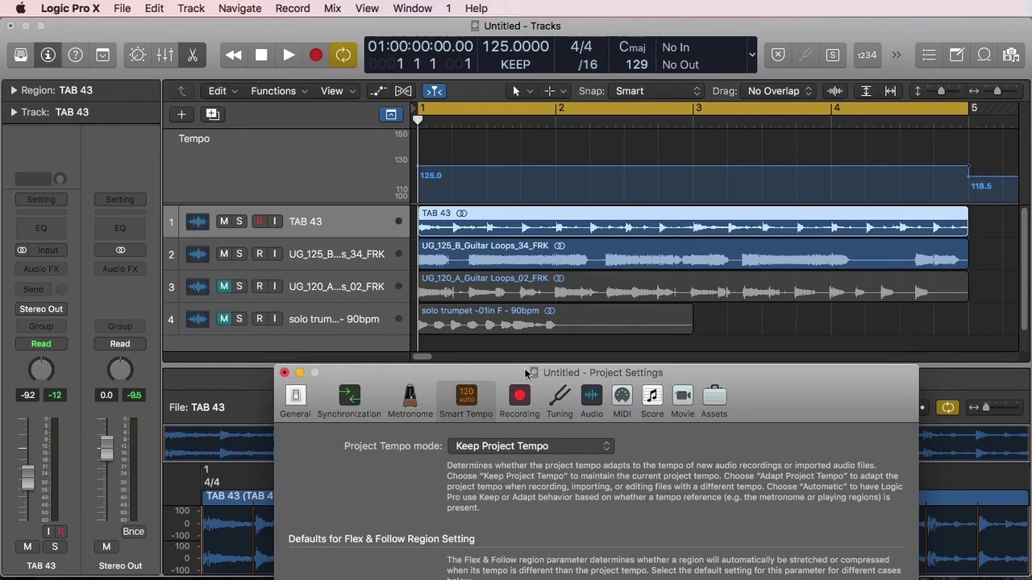
{"action": "left_click_drag", "start_coordinate": [612, 376], "coordinate": [626, 154]}
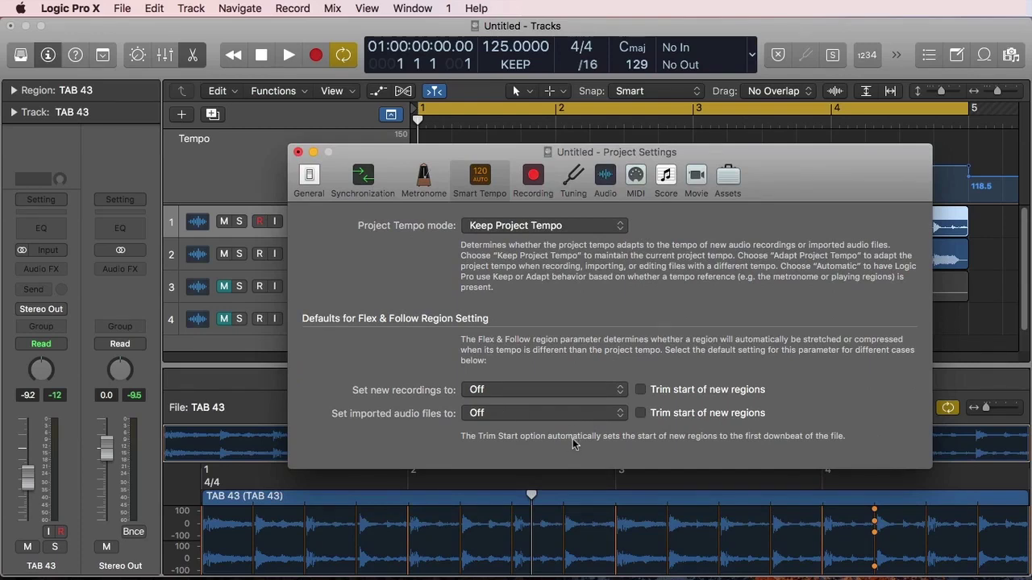
Set Flex & Follow to On for new recordings and imported audio files, then close Project Settings
{"action": "left_click", "coordinate": [563, 391]}
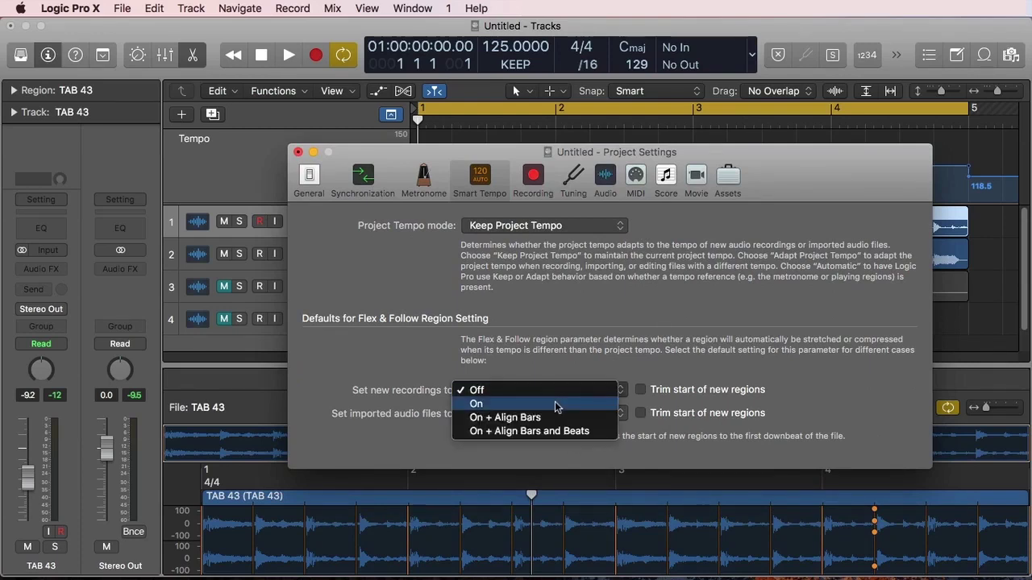
{"action": "left_click", "coordinate": [556, 405]}
{"action": "left_click", "coordinate": [552, 392]}
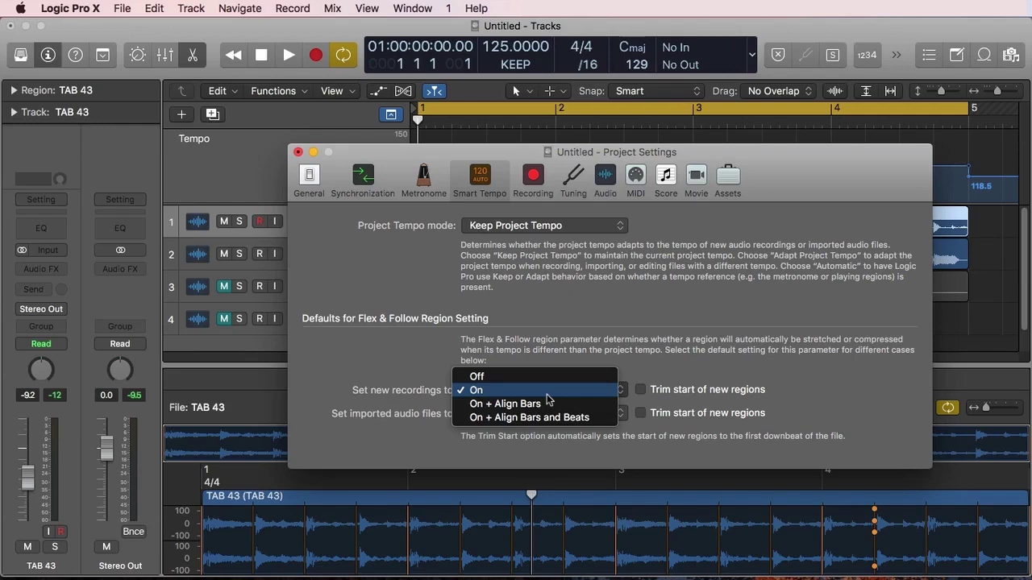
{"action": "left_click", "coordinate": [546, 392]}
{"action": "left_click", "coordinate": [546, 413]}
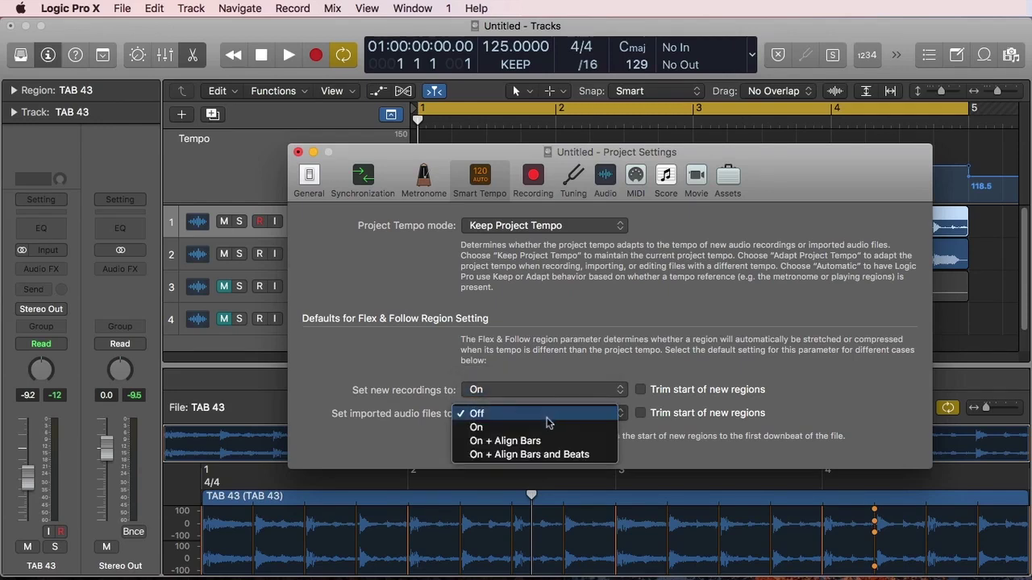
{"action": "left_click", "coordinate": [516, 427]}
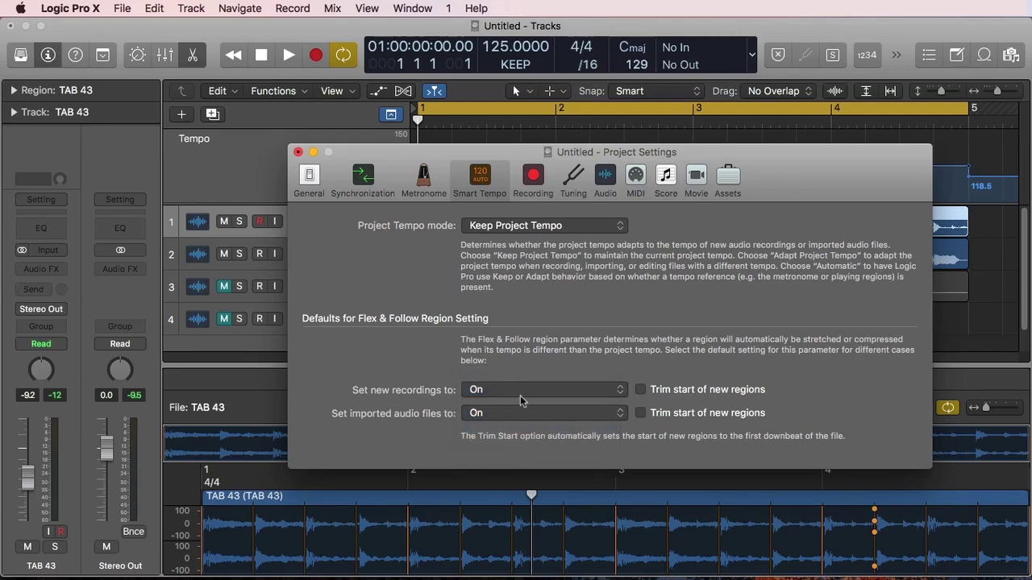
{"action": "left_click", "coordinate": [298, 153]}
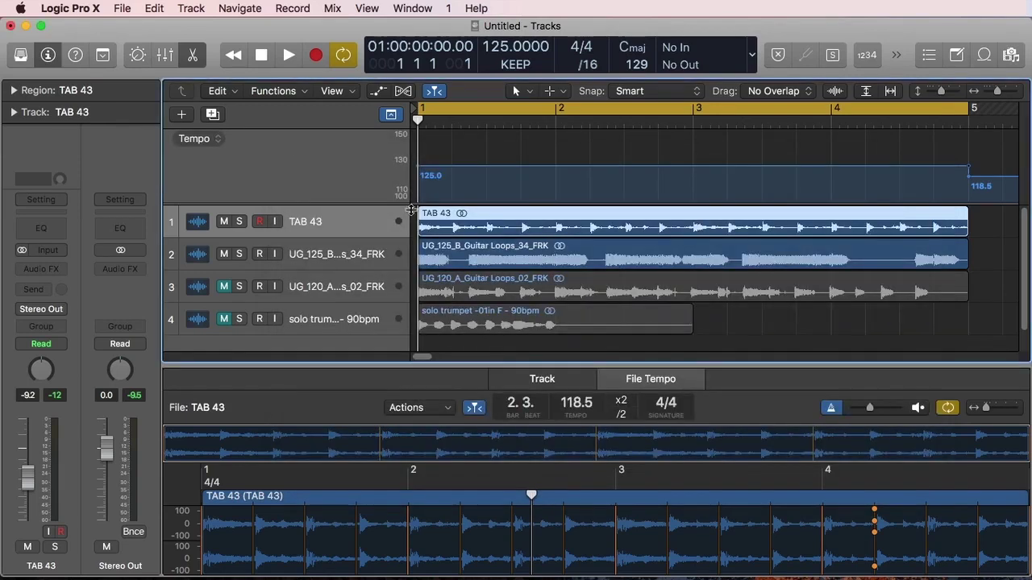
{"action": "double_click", "coordinate": [498, 46]}
Delete the 118.5 tempo point at bar 5 and set the project tempo to 120 BPM
{"action": "left_click_drag", "start_coordinate": [935, 129], "coordinate": [983, 177]}
{"action": "key", "text": "Delete"}
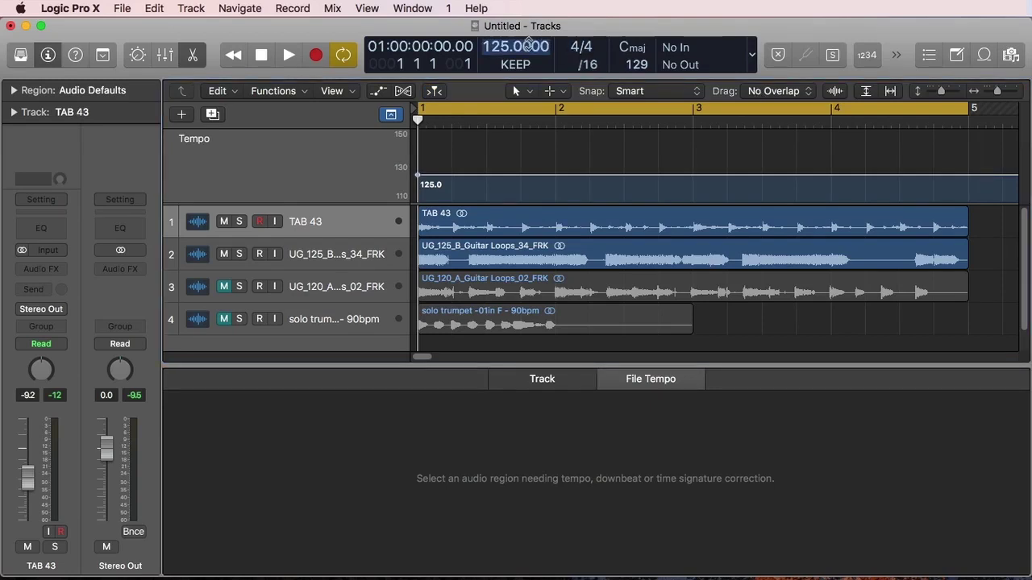
{"action": "double_click", "coordinate": [528, 46]}
{"action": "type", "text": "120"}
{"action": "key", "text": "Return"}
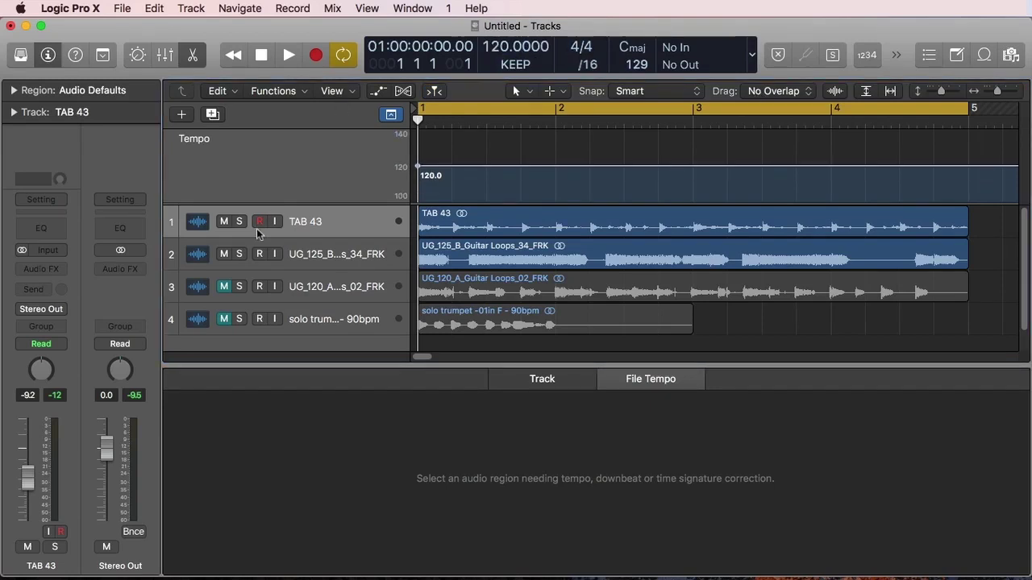
Shrink the track lanes to a smaller height
{"action": "left_click_drag", "start_coordinate": [223, 221], "coordinate": [225, 253]}
{"action": "left_click", "coordinate": [770, 329]}
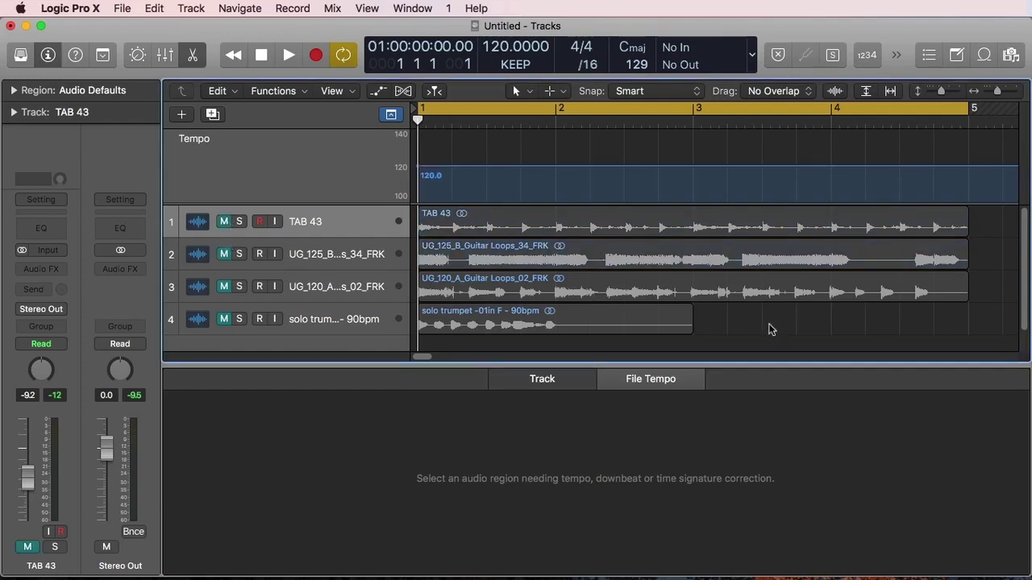
{"action": "left_click", "coordinate": [770, 325]}
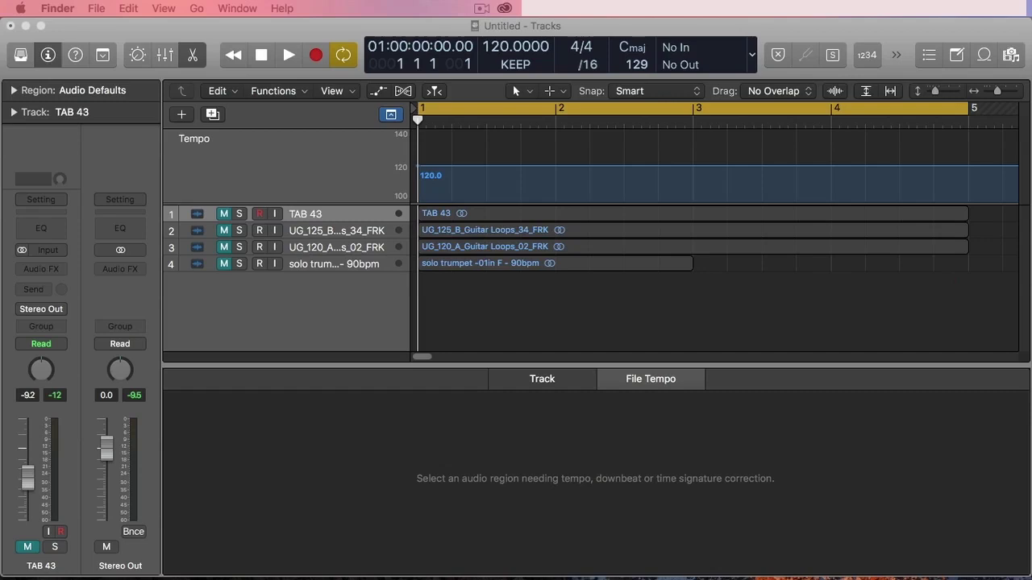
Review the Smart Tempo project settings, then drag the TAB 36 loop from Finder into Tracks
{"action": "left_click", "coordinate": [522, 65]}
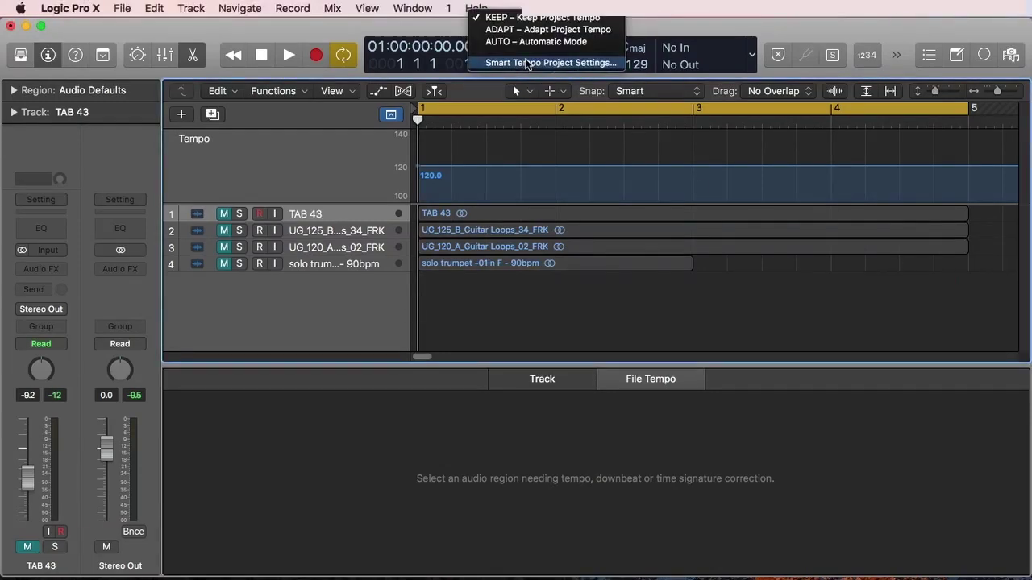
{"action": "left_click", "coordinate": [524, 63]}
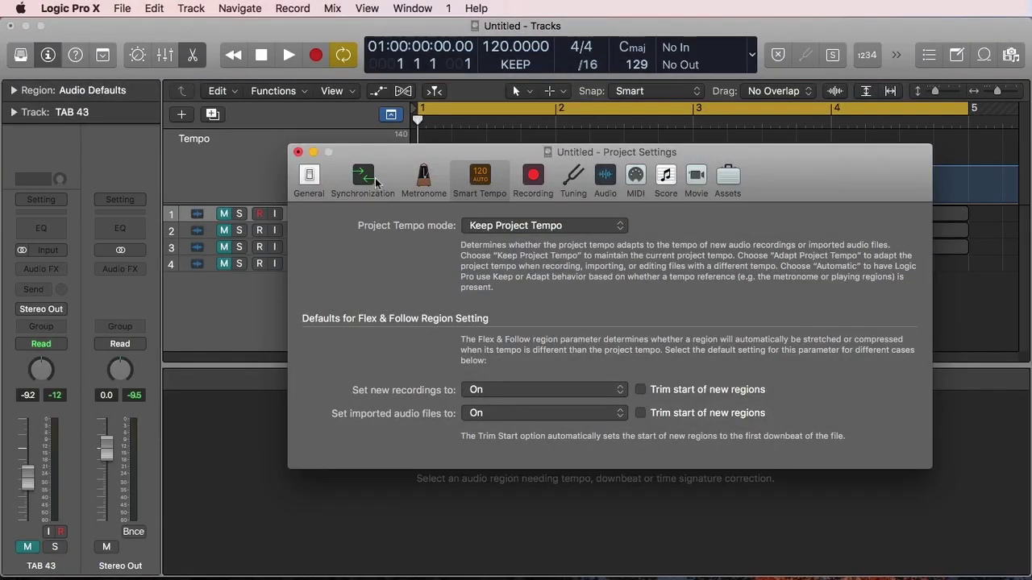
{"action": "left_click", "coordinate": [297, 151]}
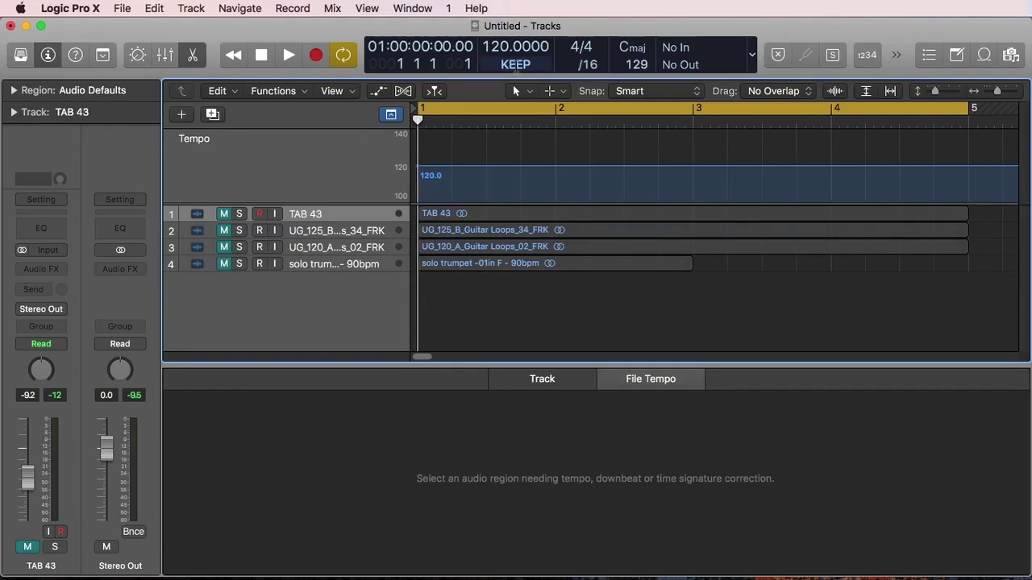
{"action": "key", "text": "super+Tab"}
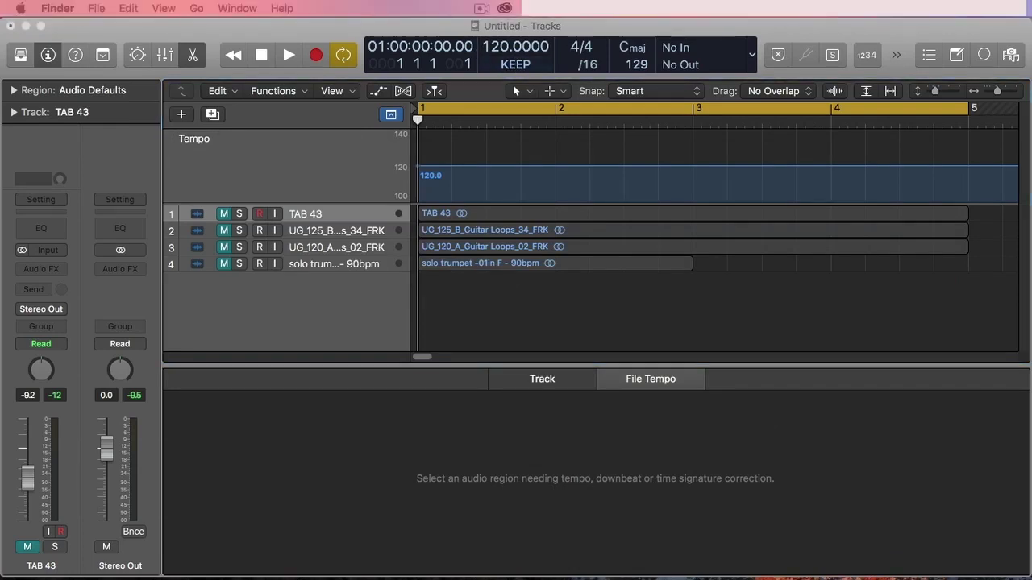
{"action": "left_click_drag", "start_coordinate": [1028, 216], "coordinate": [426, 285]}
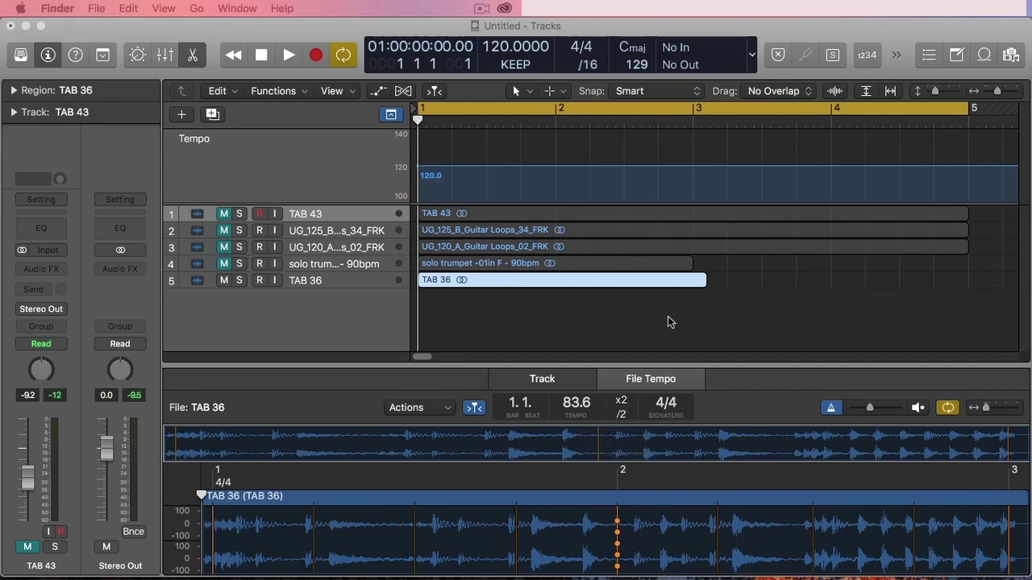
Play the project from the start to hear the new TAB 36 loop, then stop
{"action": "left_click", "coordinate": [620, 330]}
{"action": "key", "text": "space"}
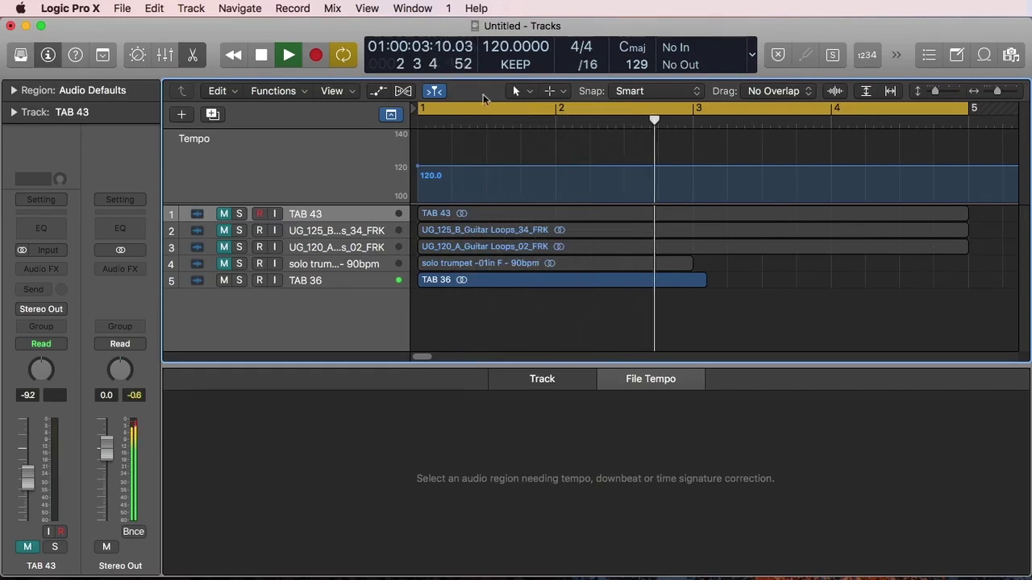
{"action": "key", "text": "Return"}
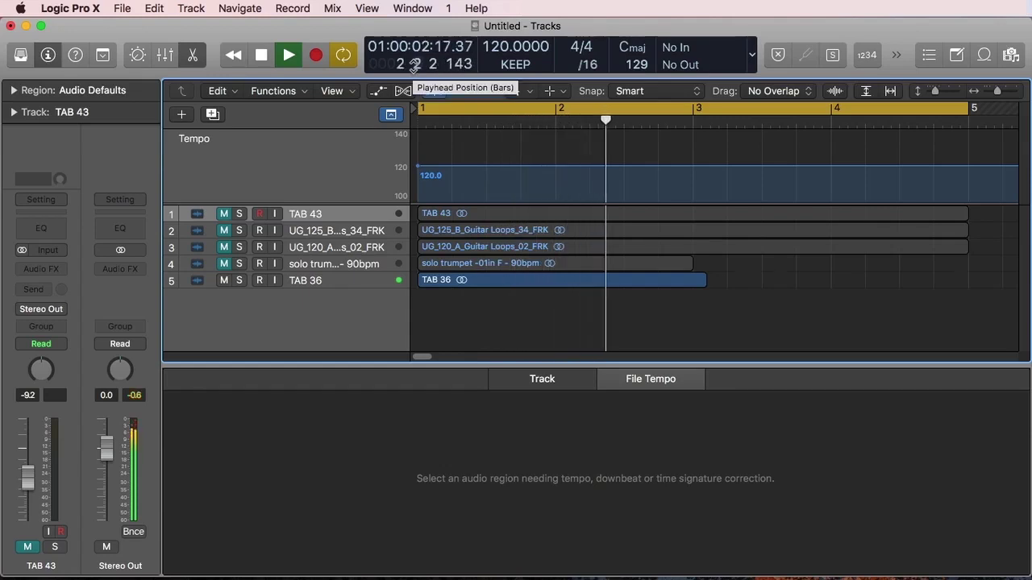
{"action": "key", "text": "space"}
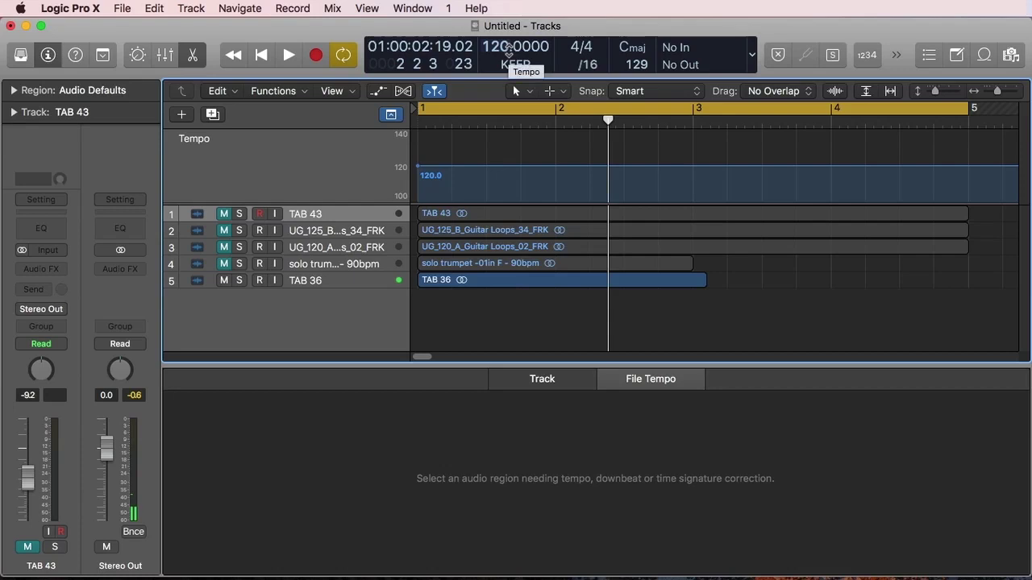
Select the TAB 36 region, set the cycle range to it, and zoom to fit
{"action": "left_click", "coordinate": [507, 286]}
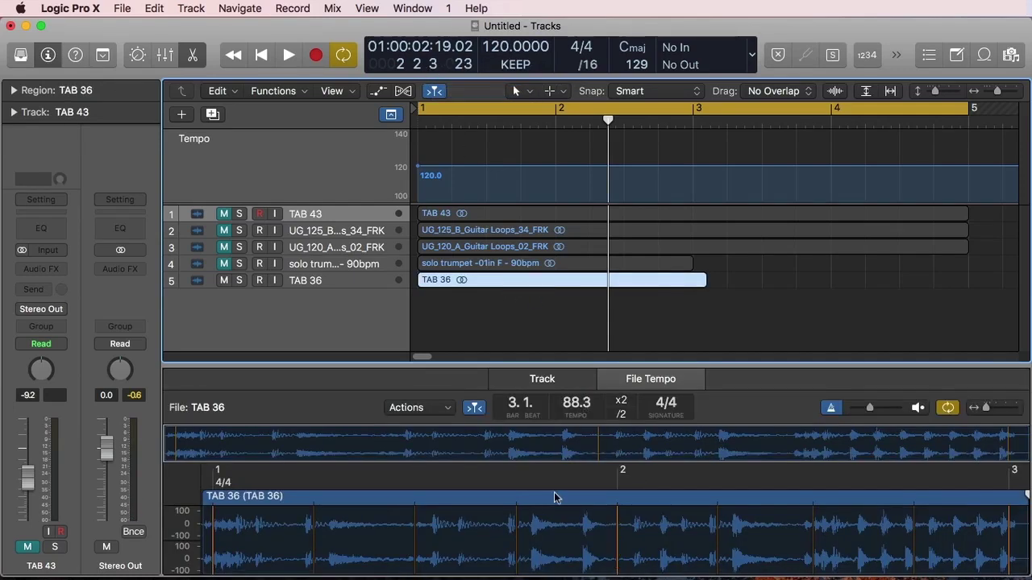
{"action": "key", "text": "super+u"}
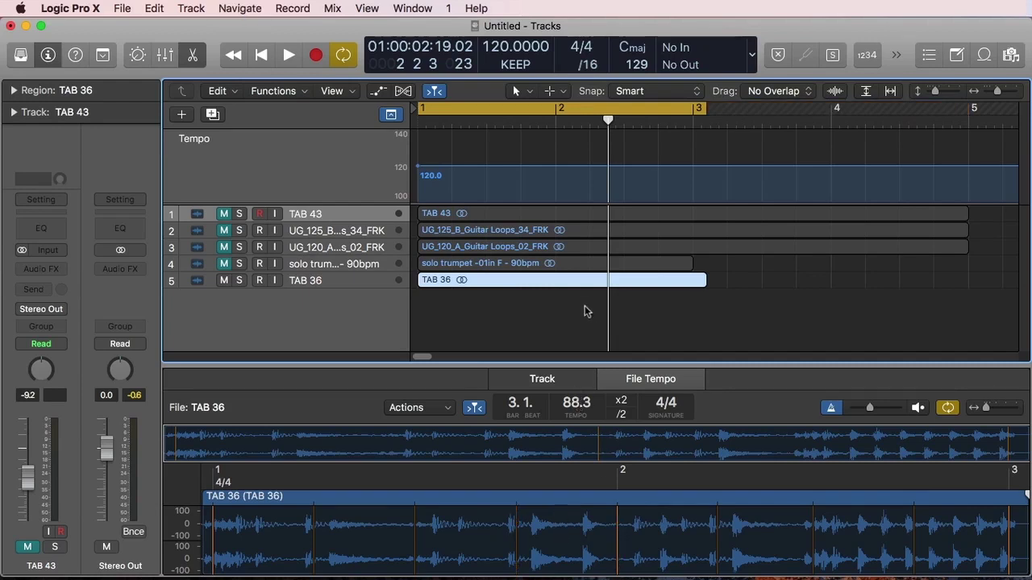
{"action": "key", "text": "z"}
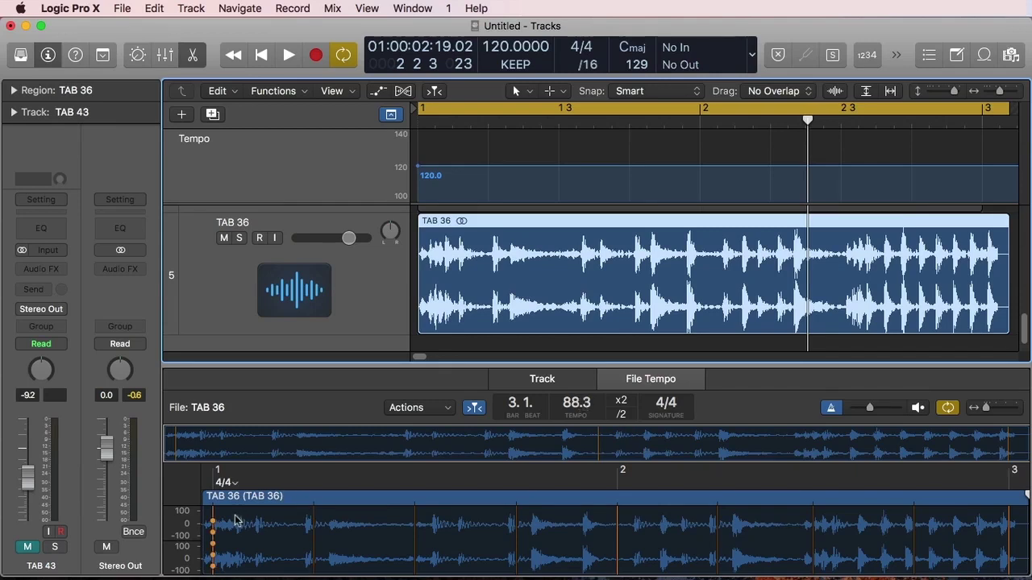
Inspect the TAB 36 beat segments in the File Tempo editor, then reselect the region
{"action": "mouse_move", "coordinate": [211, 506]}
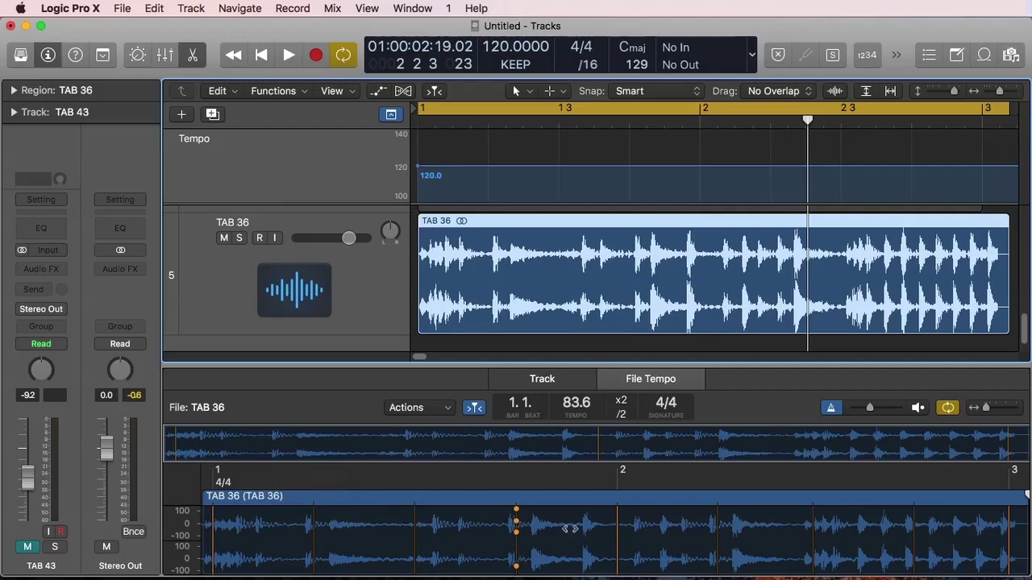
{"action": "left_click", "coordinate": [637, 526]}
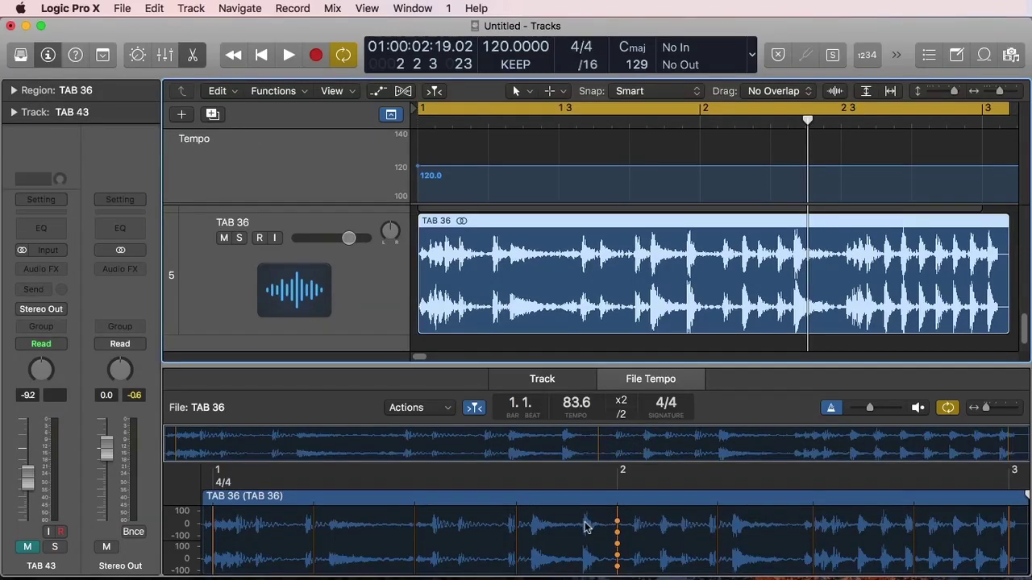
{"action": "left_click", "coordinate": [211, 522]}
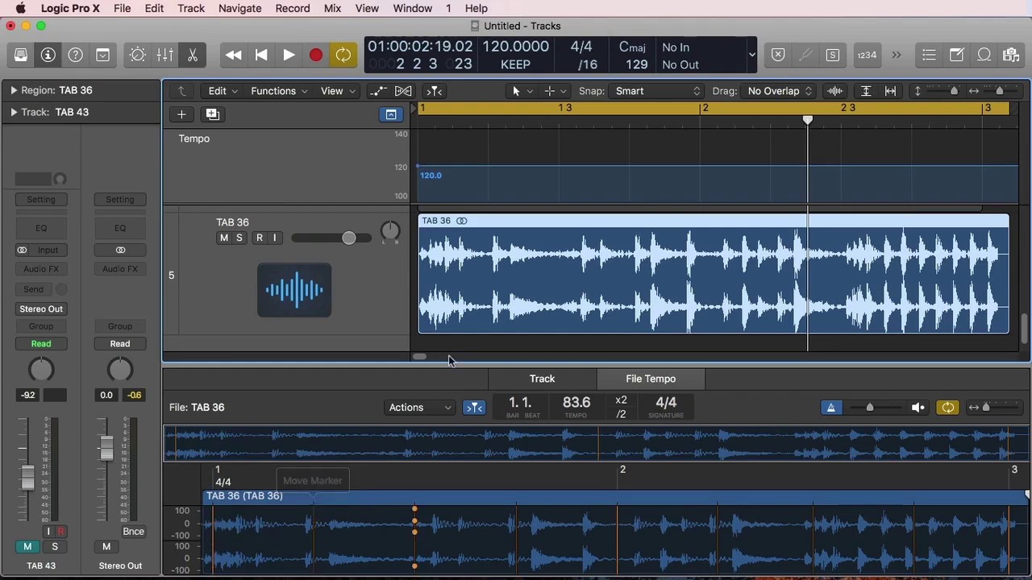
{"action": "left_click", "coordinate": [486, 347]}
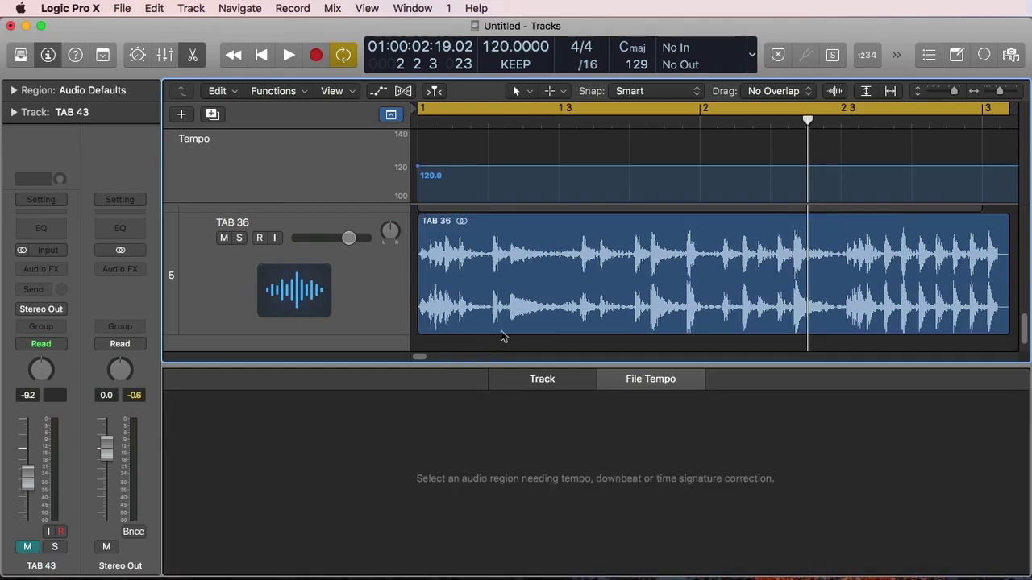
{"action": "left_click", "coordinate": [513, 292]}
Check the Smart Tempo project settings from the tempo mode popup
{"action": "left_click", "coordinate": [515, 66]}
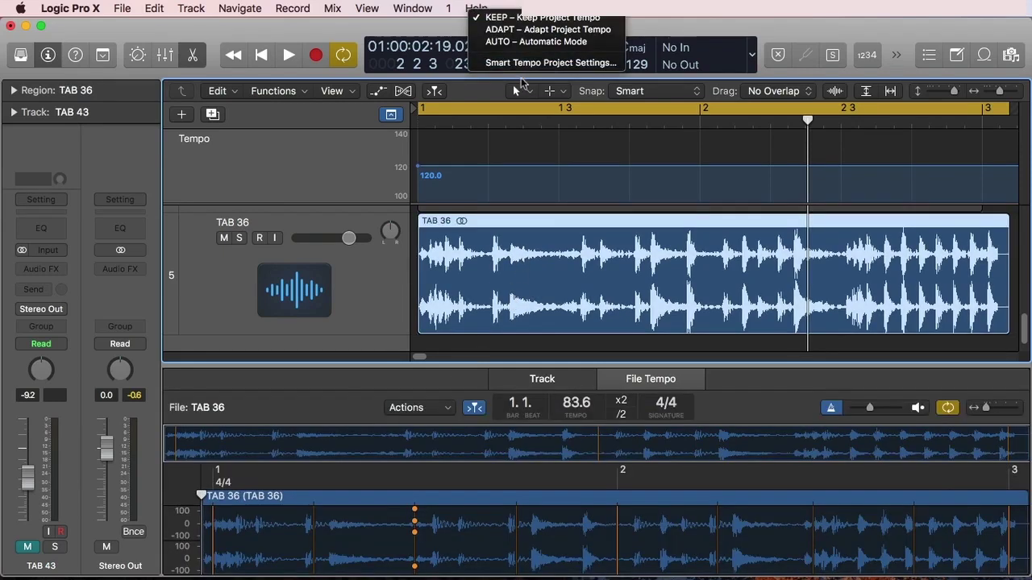
{"action": "left_click", "coordinate": [532, 63]}
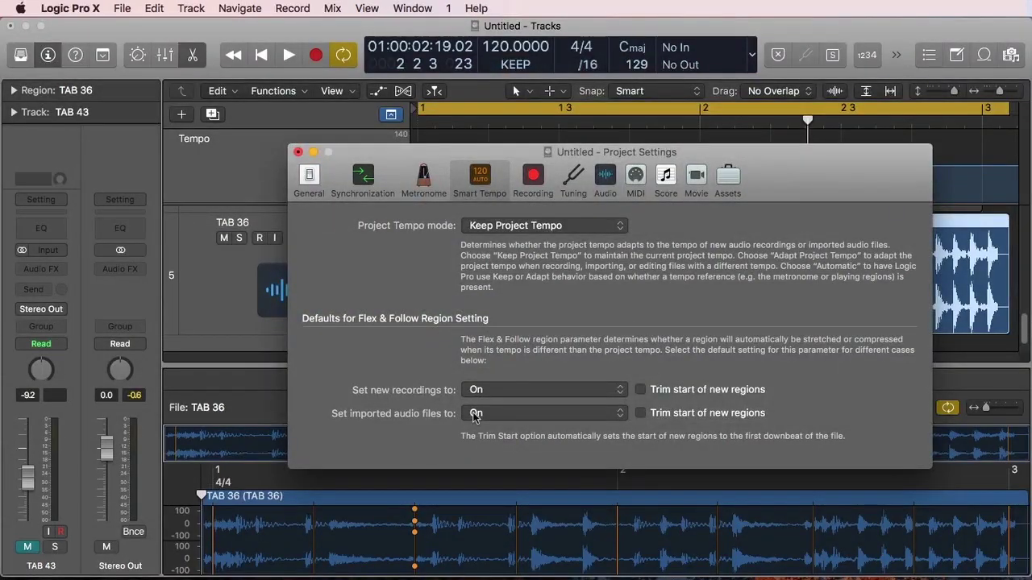
{"action": "left_click", "coordinate": [298, 152]}
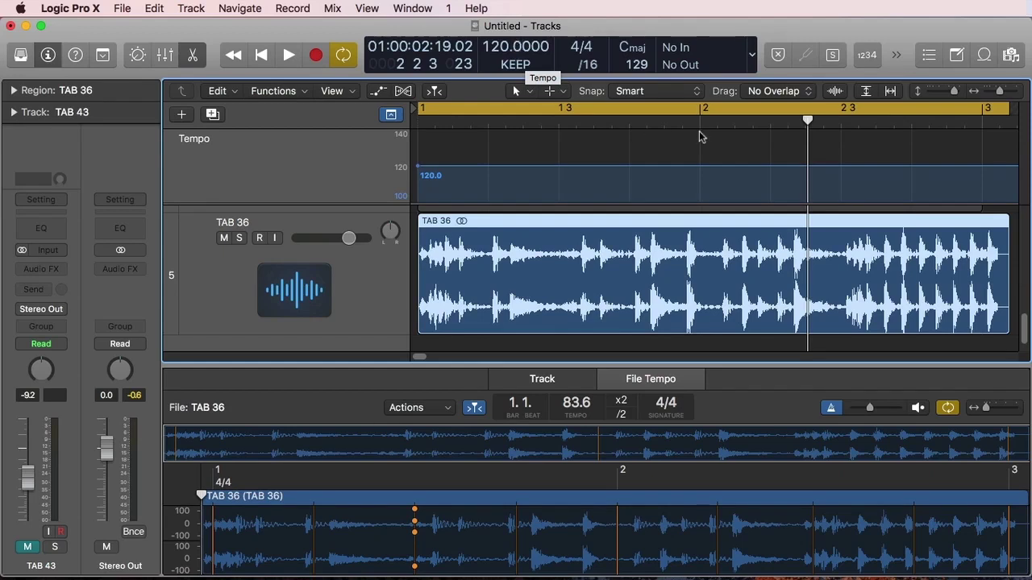
Play the loop, lower the TAB 36 track volume, and replay to check the level
{"action": "key", "text": "space"}
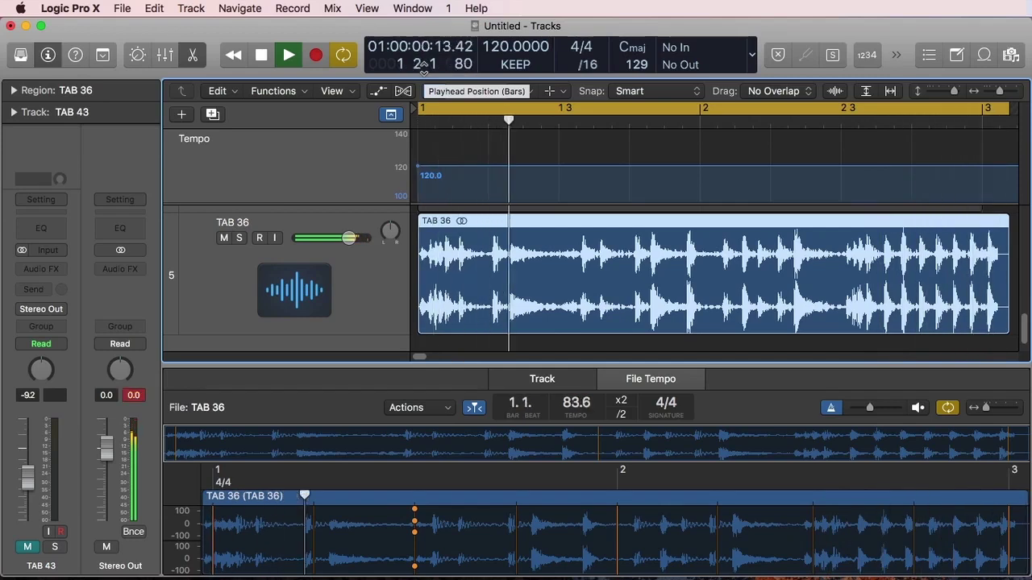
{"action": "key", "text": "space"}
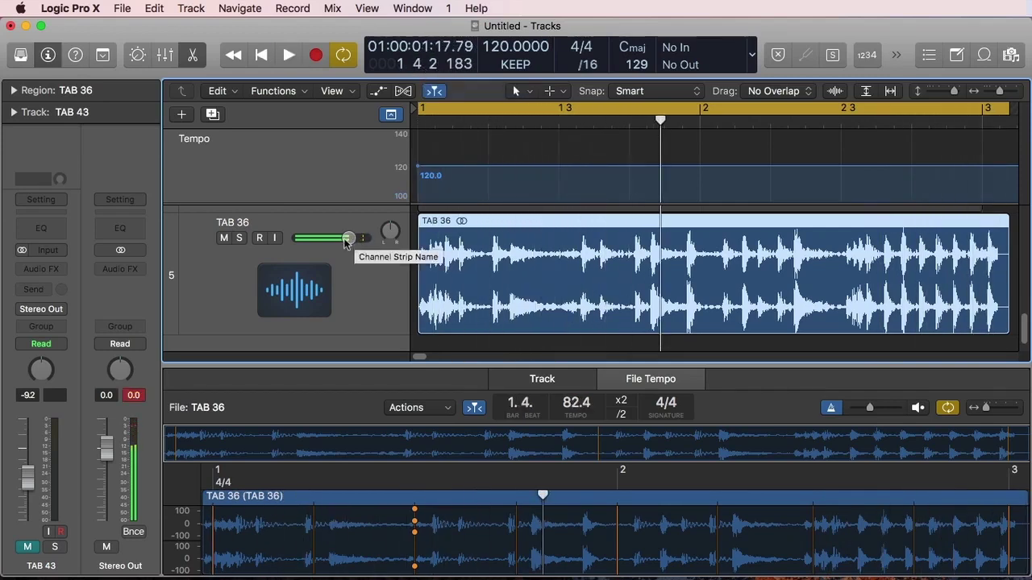
{"action": "left_click_drag", "start_coordinate": [348, 237], "coordinate": [323, 238]}
{"action": "key", "text": "space"}
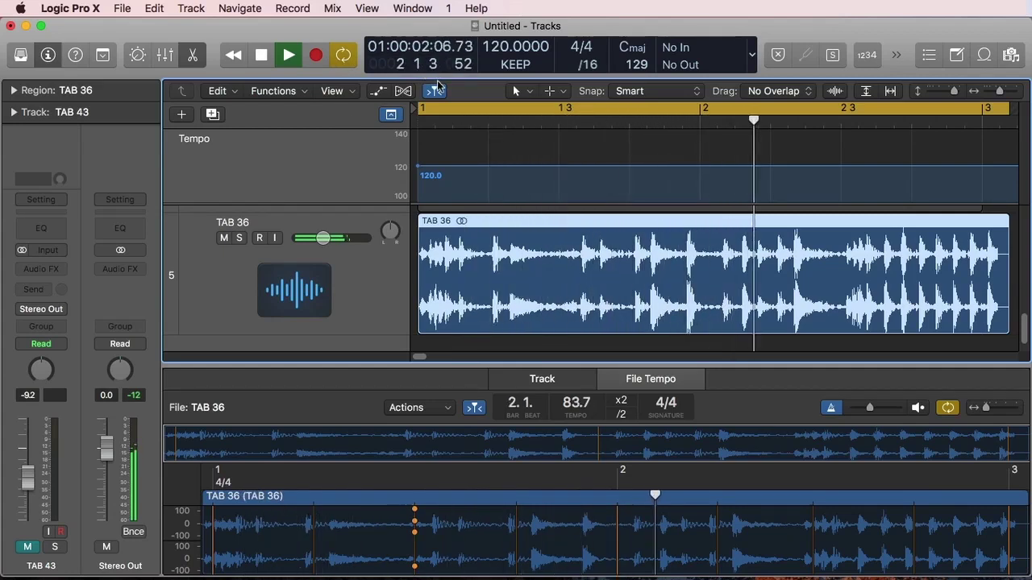
{"action": "key", "text": "space"}
Deselect the TAB 36 region and return the playhead to the project start
{"action": "scroll", "coordinate": [712, 231], "scroll_direction": "up", "scroll_amount": 3}
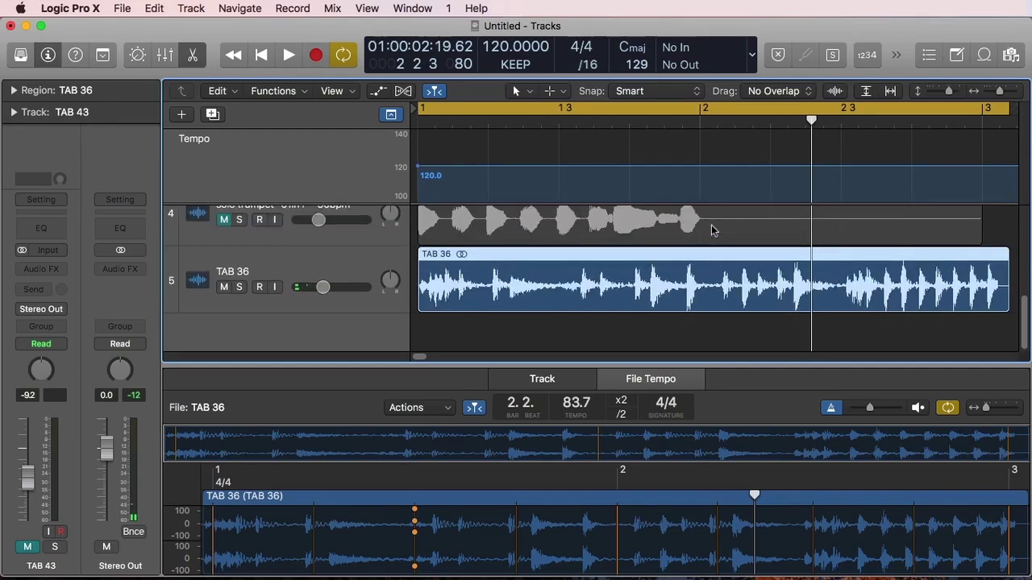
{"action": "left_click", "coordinate": [702, 334]}
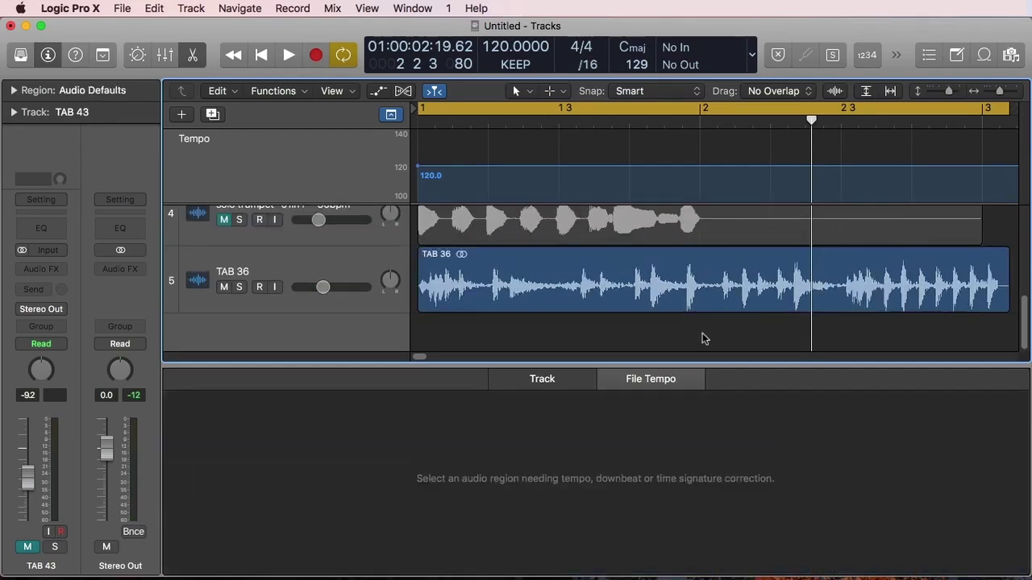
{"action": "key", "text": "Return"}
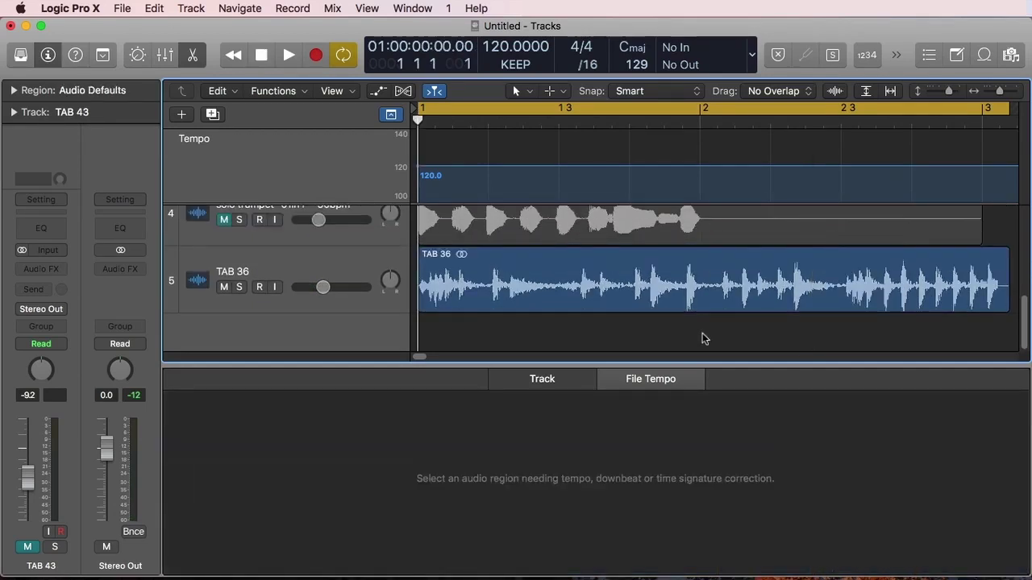